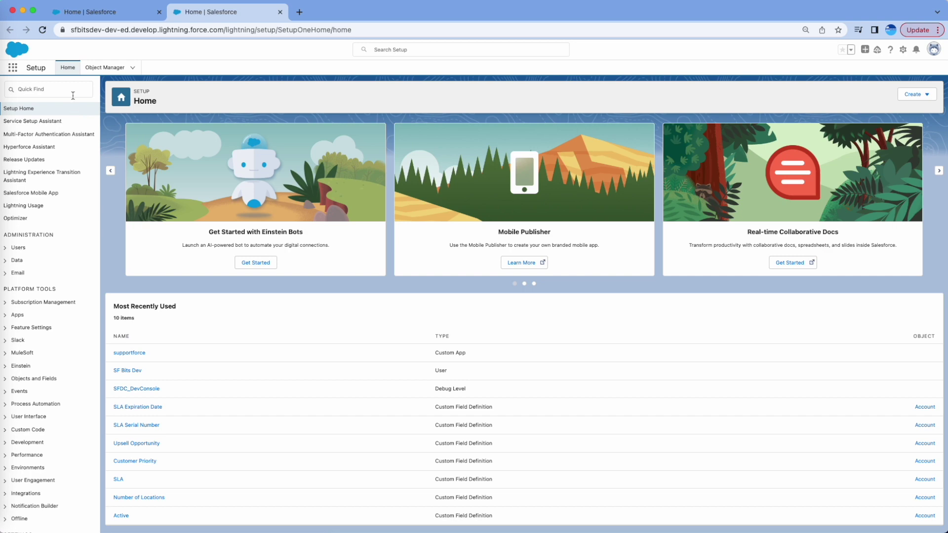
Open Setup Home and put the cursor in the Quick Find search box.
{"action": "left_click", "coordinate": [74, 89]}
Find 'debug' to reach the Debug Logs page and edit the first user trace flag.
{"action": "type", "text": "debug"}
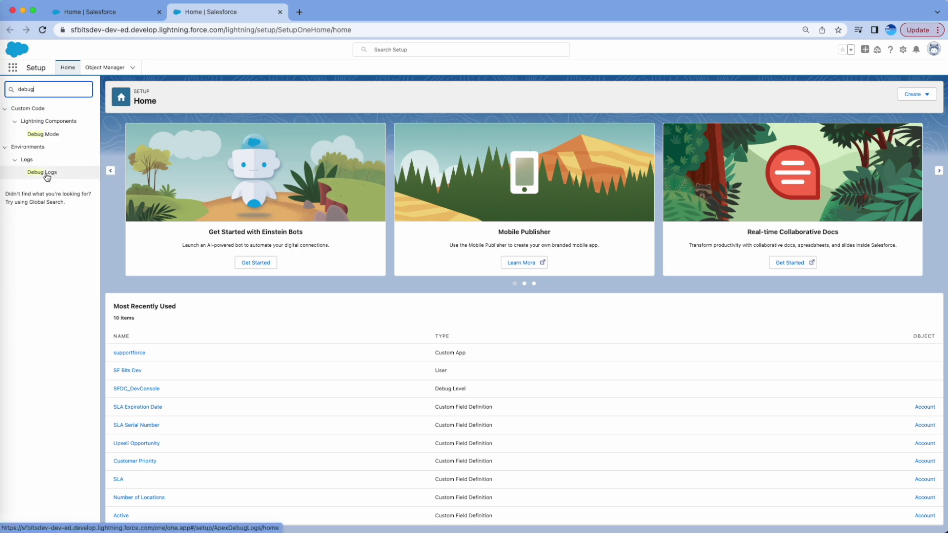
{"action": "left_click", "coordinate": [48, 176]}
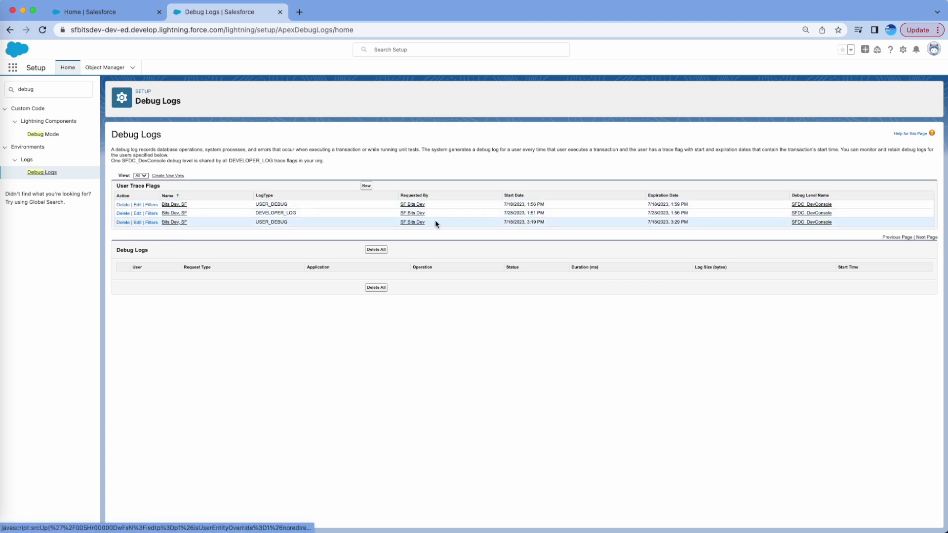
{"action": "left_click", "coordinate": [137, 205]}
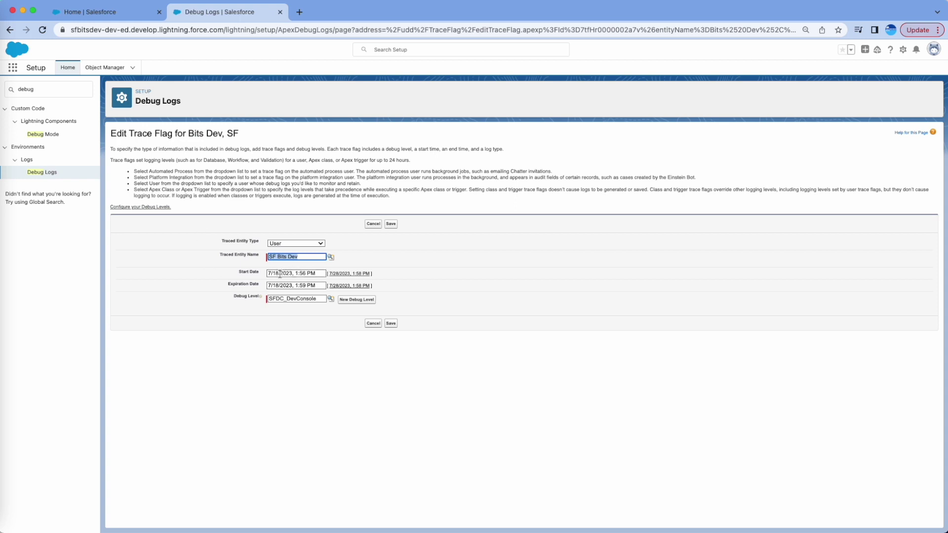
{"action": "left_click", "coordinate": [350, 275]}
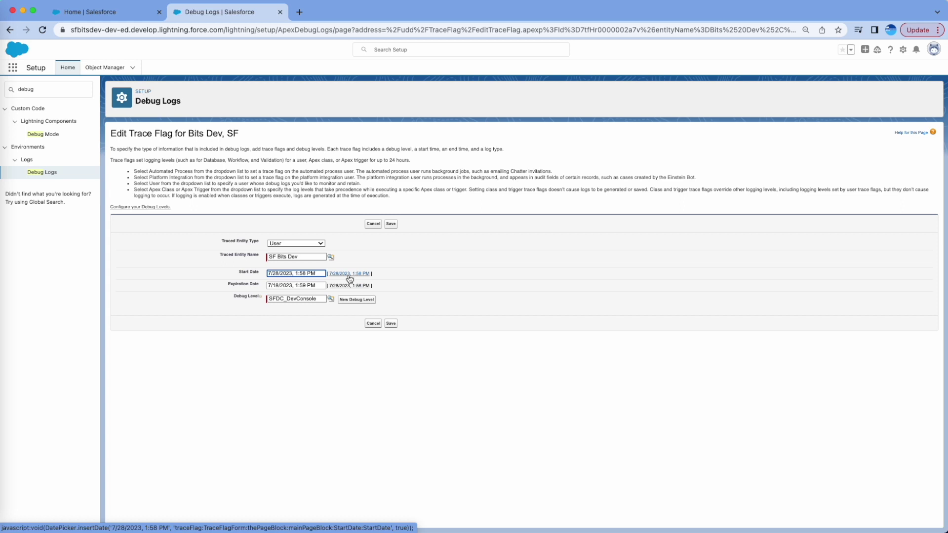
{"action": "left_click", "coordinate": [349, 285]}
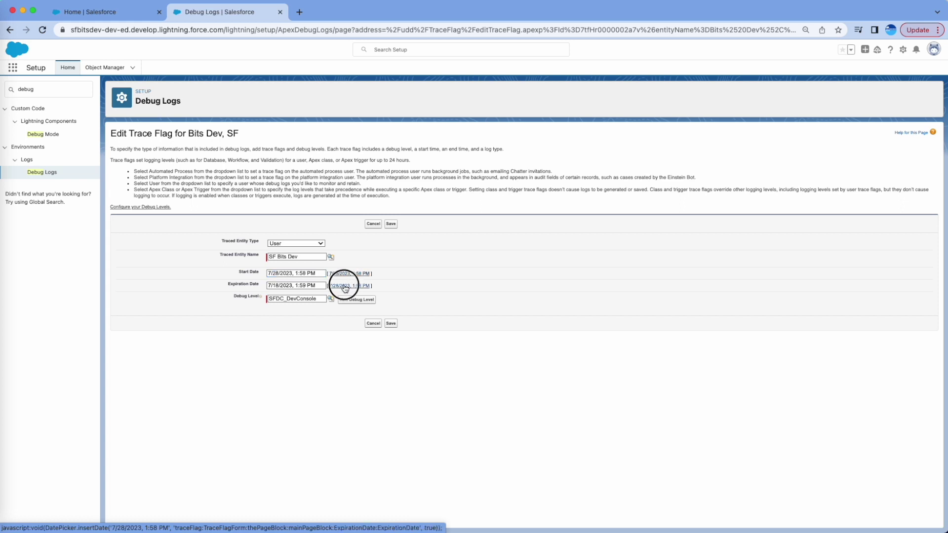
{"action": "left_click", "coordinate": [297, 285]}
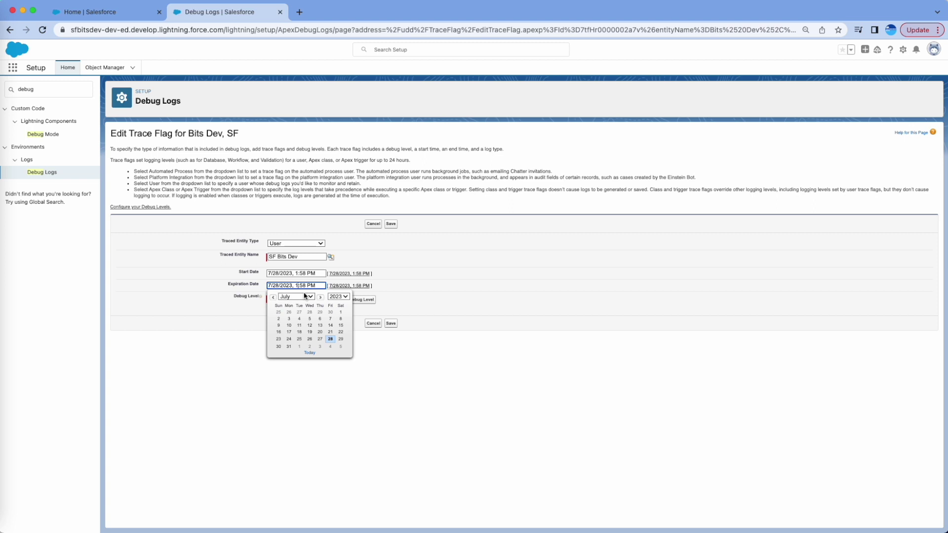
{"action": "left_click", "coordinate": [297, 286]}
{"action": "key", "text": "BackSpace"}
{"action": "type", "text": "2"}
{"action": "left_click", "coordinate": [444, 275]}
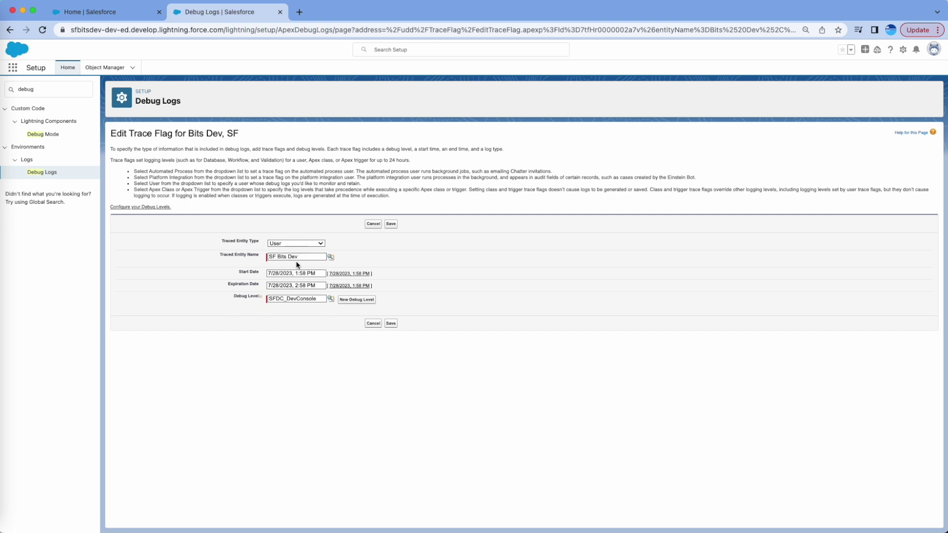
{"action": "left_click", "coordinate": [372, 225]}
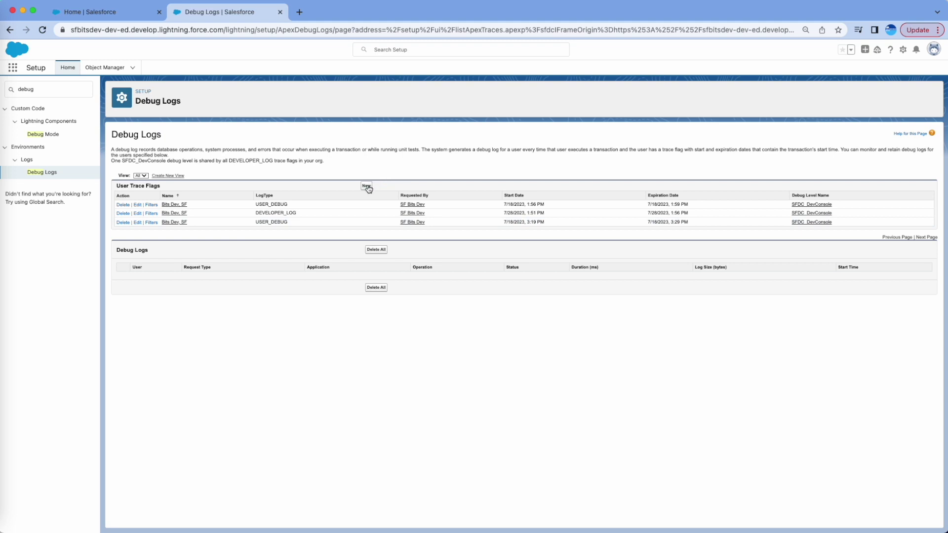
{"action": "left_click", "coordinate": [366, 185]}
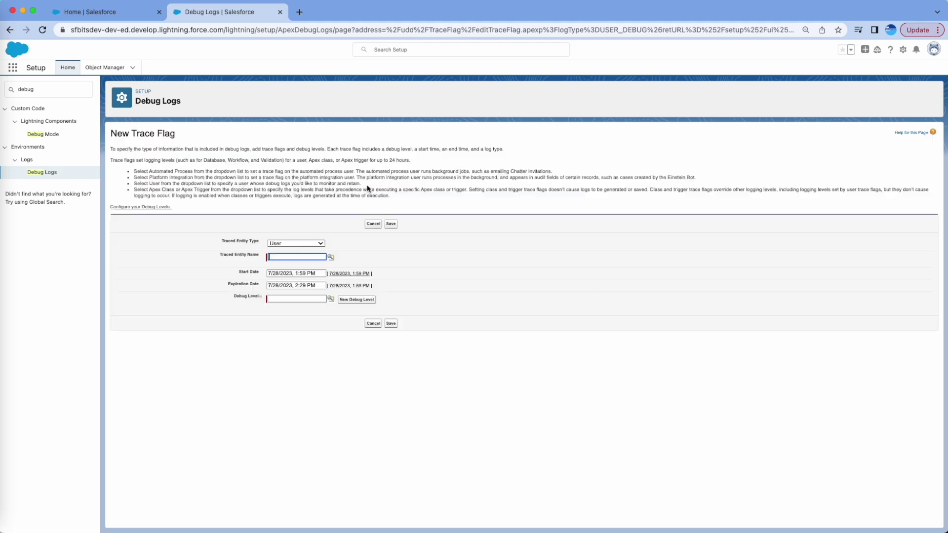
Start a new trace flag with entity type User and bring up the user lookup.
{"action": "left_click", "coordinate": [302, 244]}
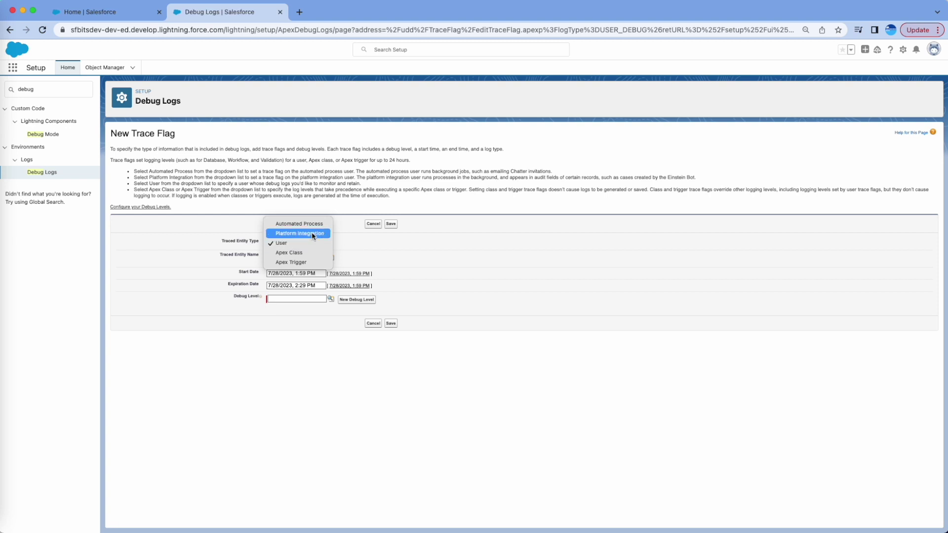
{"action": "left_click", "coordinate": [394, 252]}
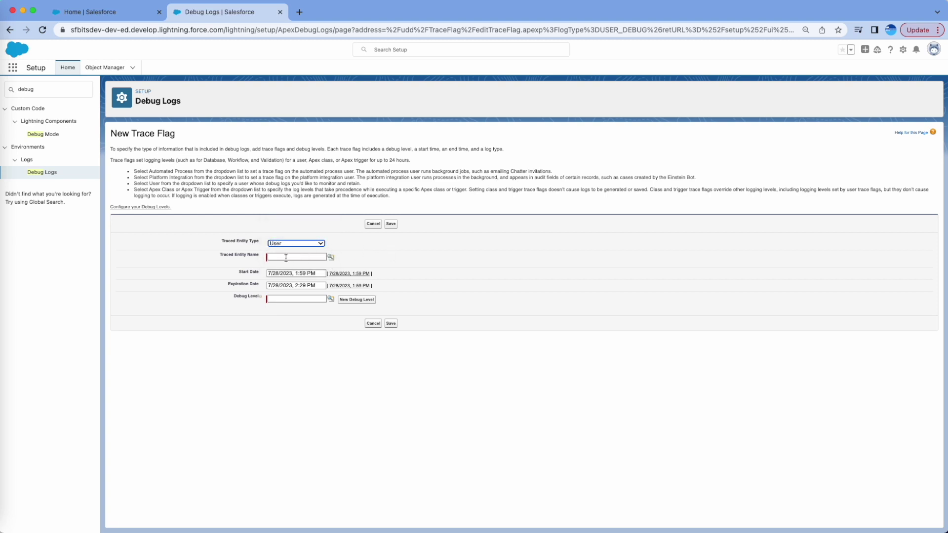
{"action": "left_click", "coordinate": [330, 257]}
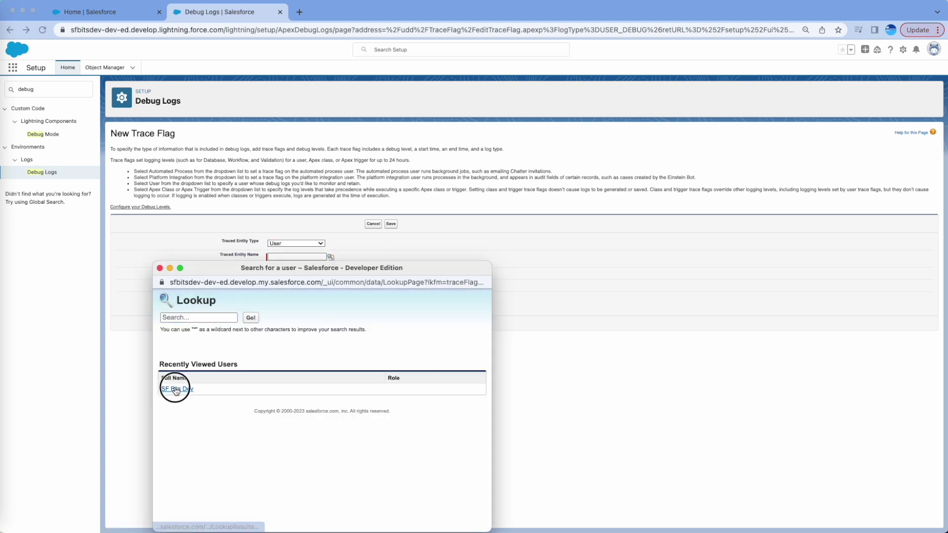
Trace the developer user, with the expiration set to 7/28/2023 2:10 PM.
{"action": "left_click", "coordinate": [175, 389]}
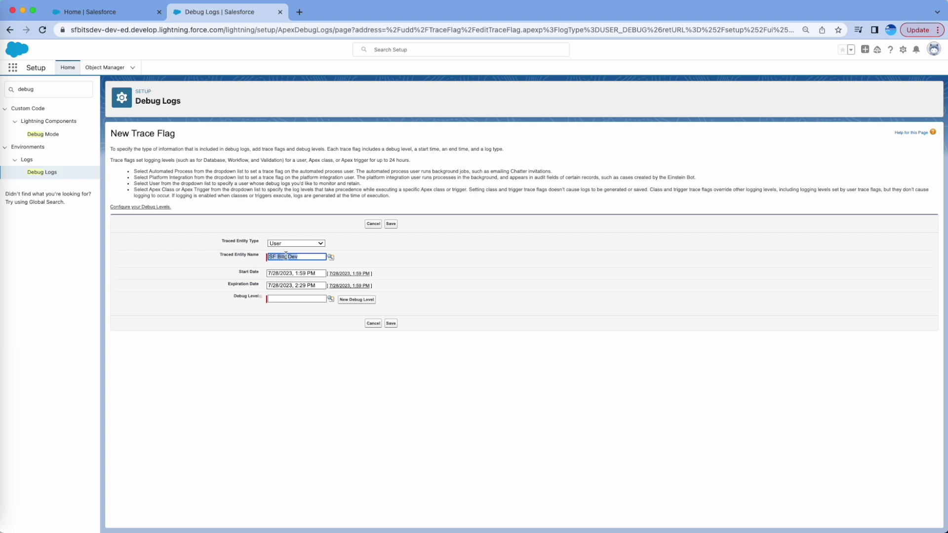
{"action": "left_click", "coordinate": [407, 267]}
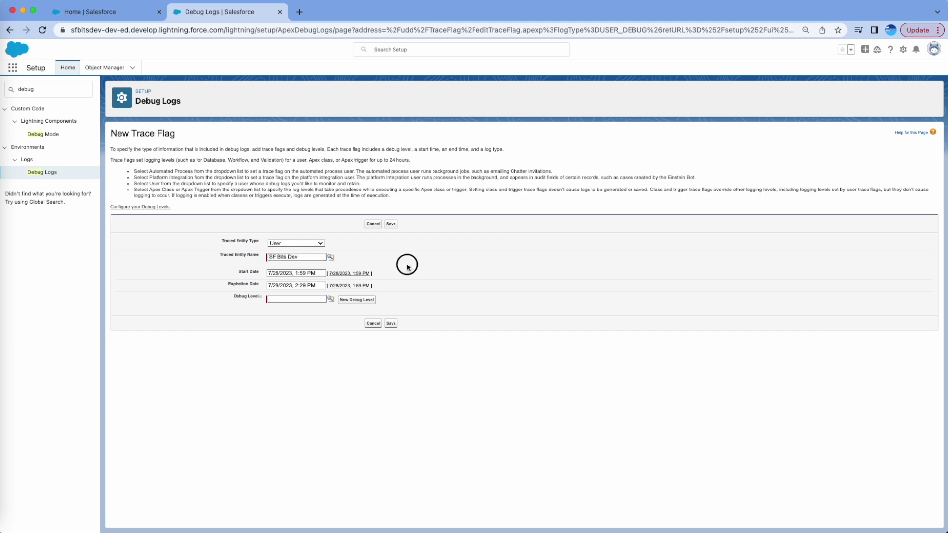
{"action": "left_click", "coordinate": [345, 286]}
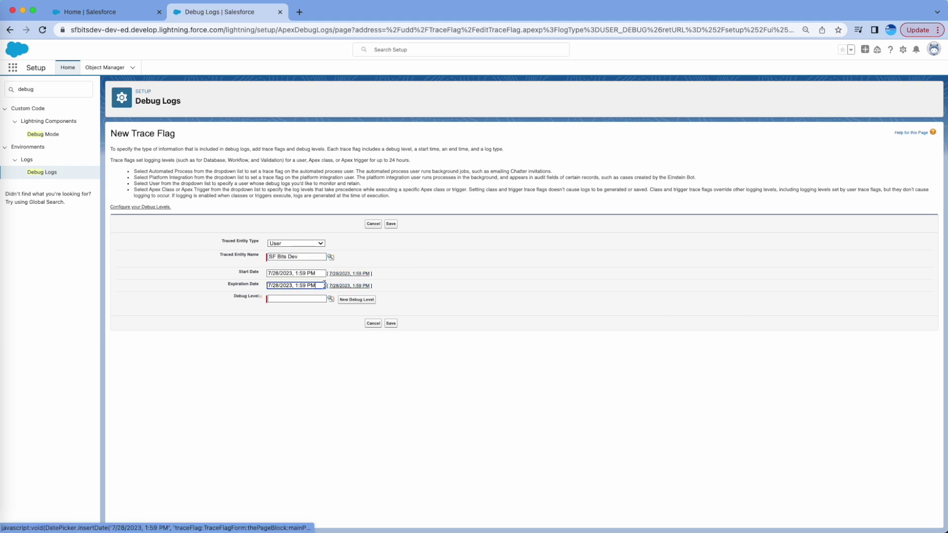
{"action": "left_click", "coordinate": [299, 286]}
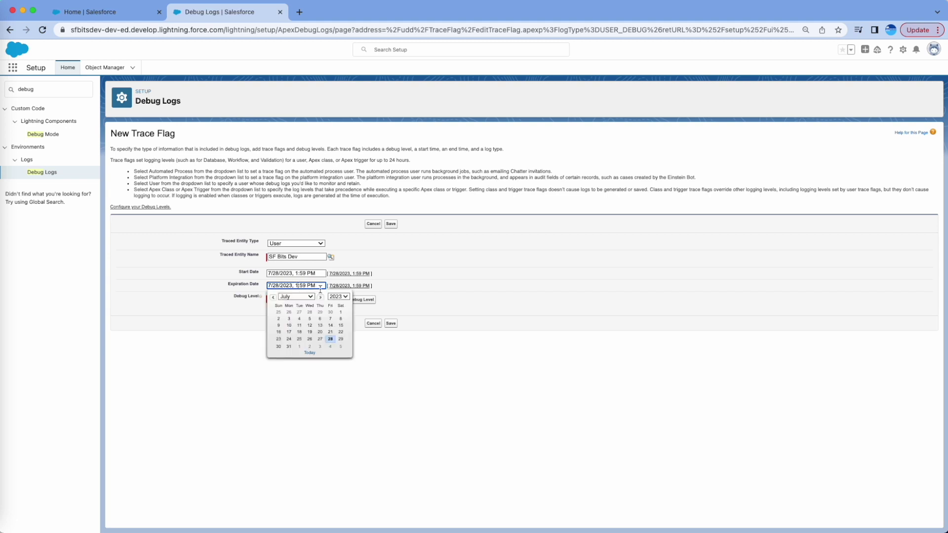
{"action": "left_click", "coordinate": [298, 285]}
{"action": "key", "text": "BackSpace"}
{"action": "type", "text": "2"}
{"action": "key", "text": "Delete"}
{"action": "key", "text": "Delete"}
{"action": "type", "text": "10"}
{"action": "left_click", "coordinate": [472, 273]}
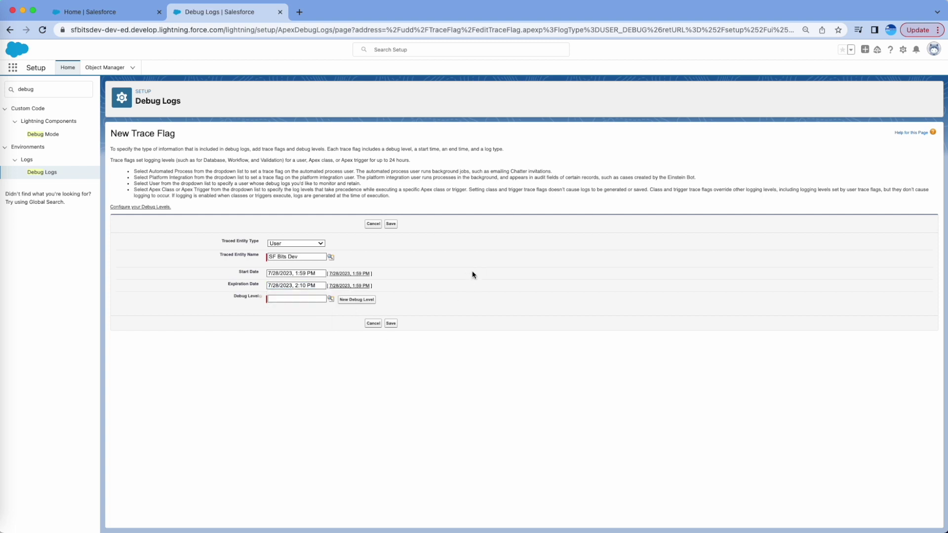
{"action": "left_click", "coordinate": [331, 300]}
{"action": "left_click_drag", "start_coordinate": [310, 273], "coordinate": [444, 143]}
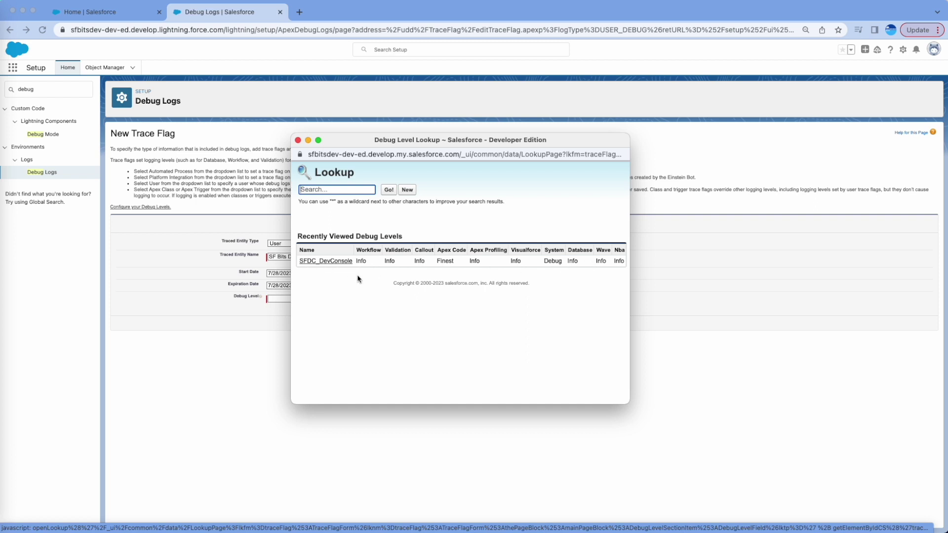
{"action": "left_click", "coordinate": [360, 263]}
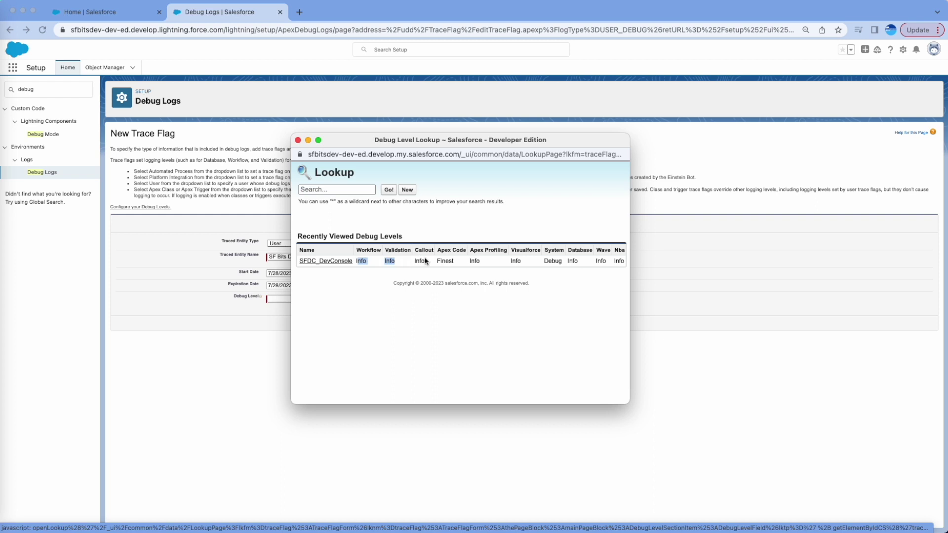
{"action": "double_click", "coordinate": [442, 260]}
{"action": "left_click_drag", "start_coordinate": [627, 251], "coordinate": [358, 251]}
{"action": "left_click", "coordinate": [359, 252]}
{"action": "double_click", "coordinate": [369, 251]}
{"action": "left_click_drag", "start_coordinate": [385, 250], "coordinate": [415, 252]}
{"action": "double_click", "coordinate": [426, 251]}
{"action": "double_click", "coordinate": [446, 251]}
{"action": "triple_click", "coordinate": [447, 255]}
{"action": "double_click", "coordinate": [439, 262]}
{"action": "left_click", "coordinate": [298, 141]}
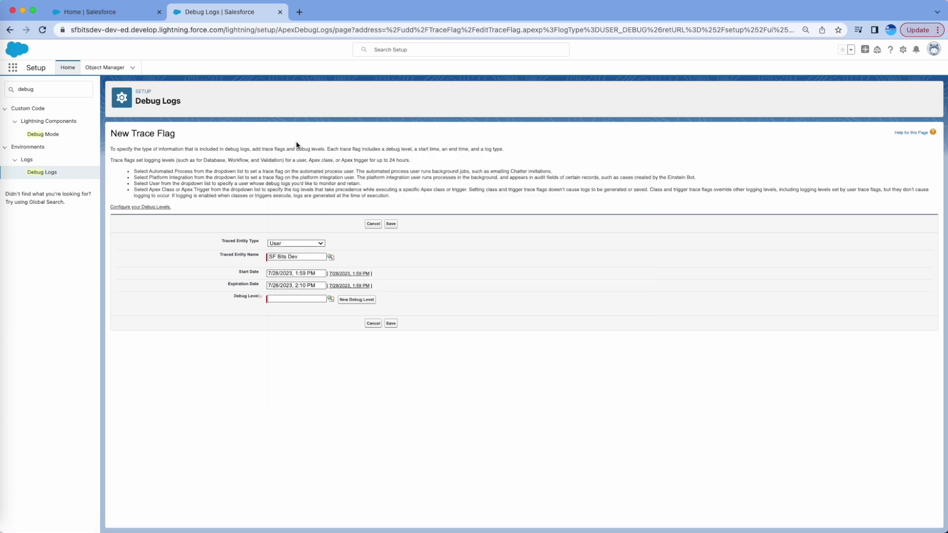
Start a new debug level and set its Database logging to Finest.
{"action": "left_click", "coordinate": [357, 299]}
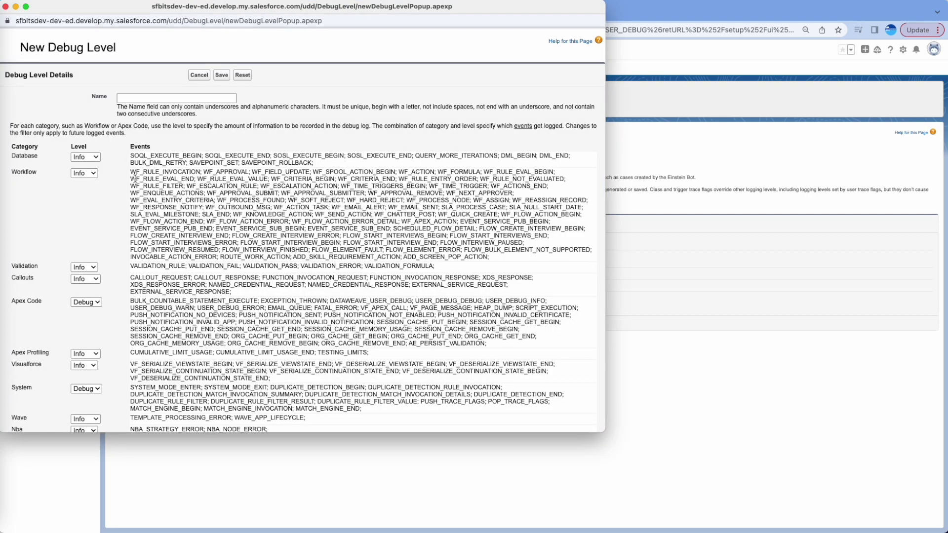
{"action": "scroll", "coordinate": [112, 233], "scroll_direction": "down", "scroll_amount": 3}
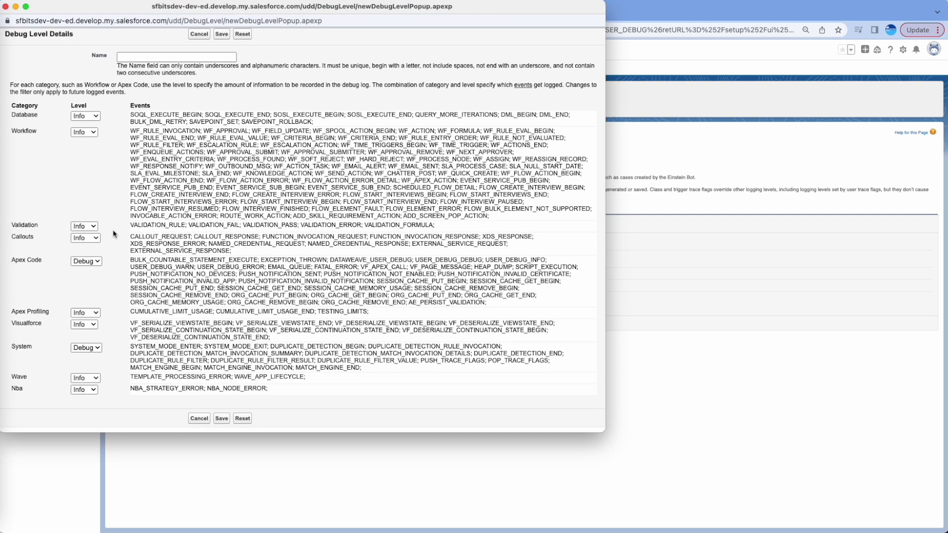
{"action": "scroll", "coordinate": [113, 233], "scroll_direction": "up", "scroll_amount": 3}
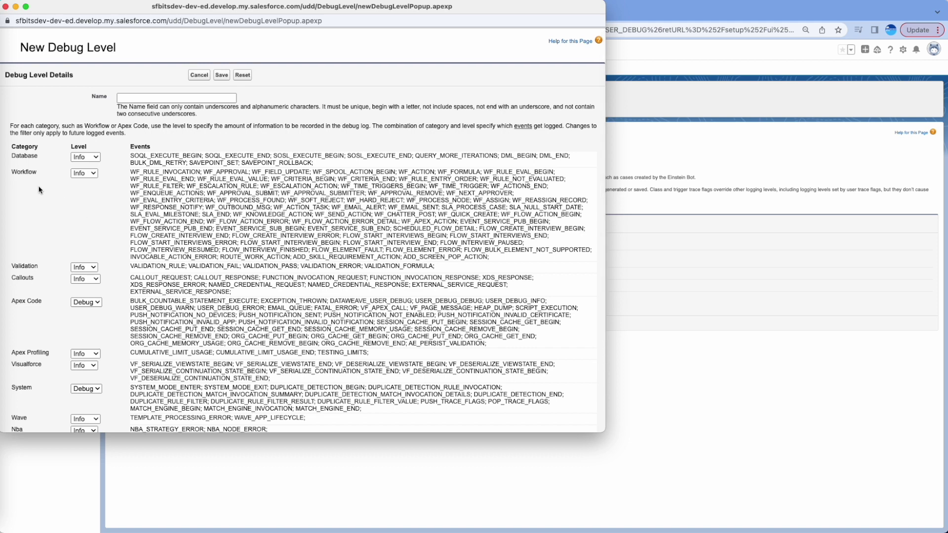
{"action": "left_click", "coordinate": [139, 100]}
{"action": "left_click", "coordinate": [85, 157]}
{"action": "left_click", "coordinate": [119, 174]}
{"action": "left_click", "coordinate": [92, 160]}
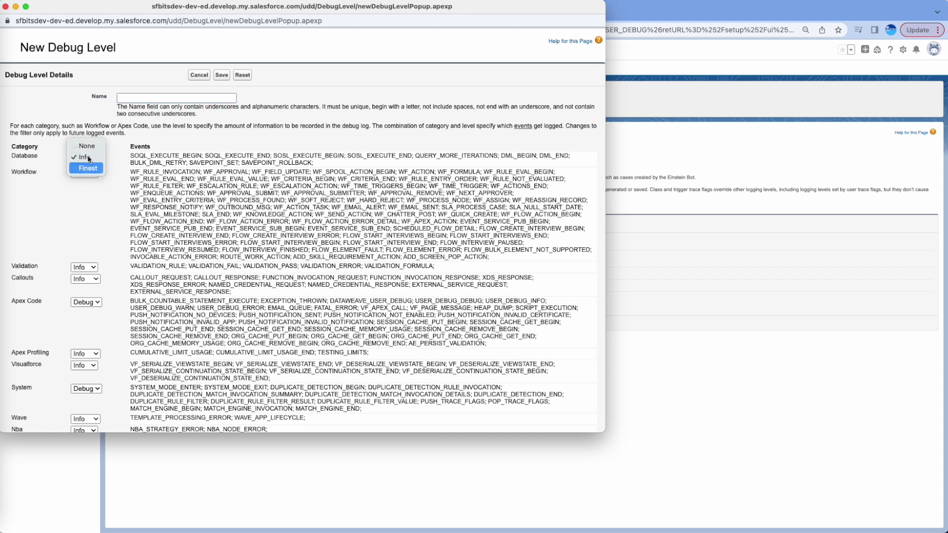
{"action": "left_click", "coordinate": [86, 169]}
Set Workflow to None and Apex Code to Finest, then cancel the draft debug level.
{"action": "left_click", "coordinate": [82, 175]}
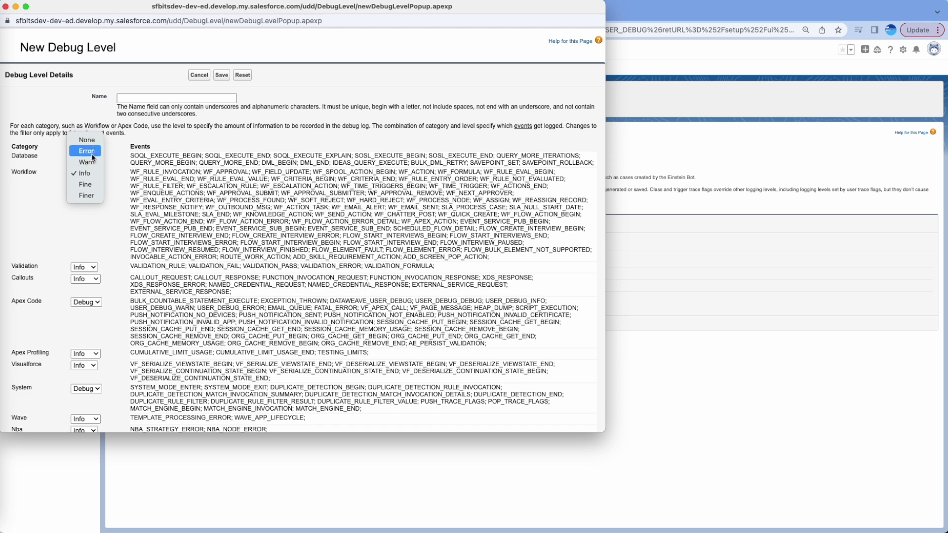
{"action": "left_click", "coordinate": [92, 144]}
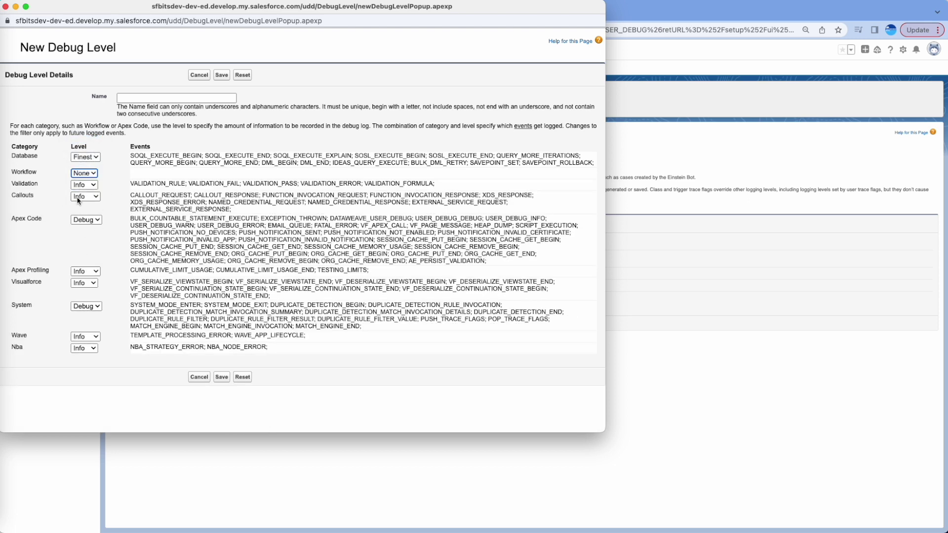
{"action": "left_click", "coordinate": [79, 219]}
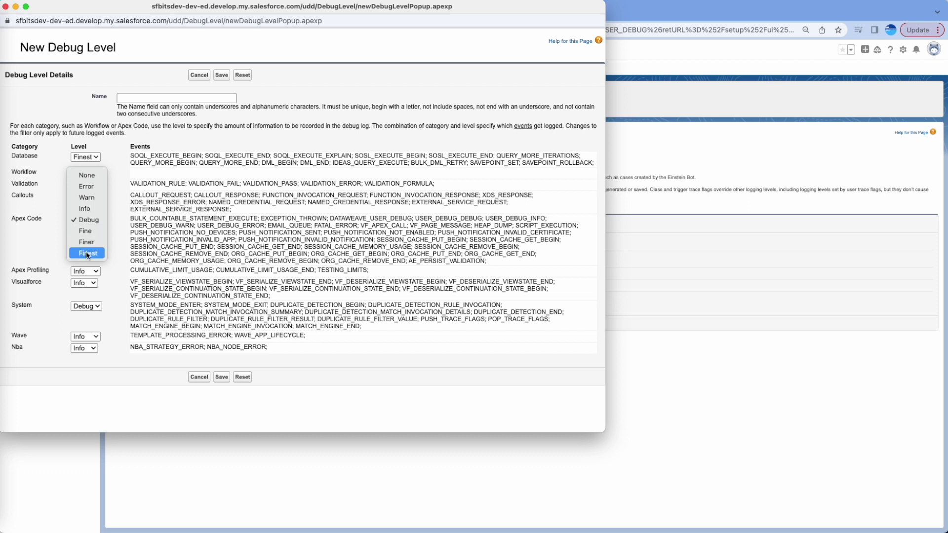
{"action": "left_click", "coordinate": [86, 253]}
{"action": "left_click", "coordinate": [91, 220]}
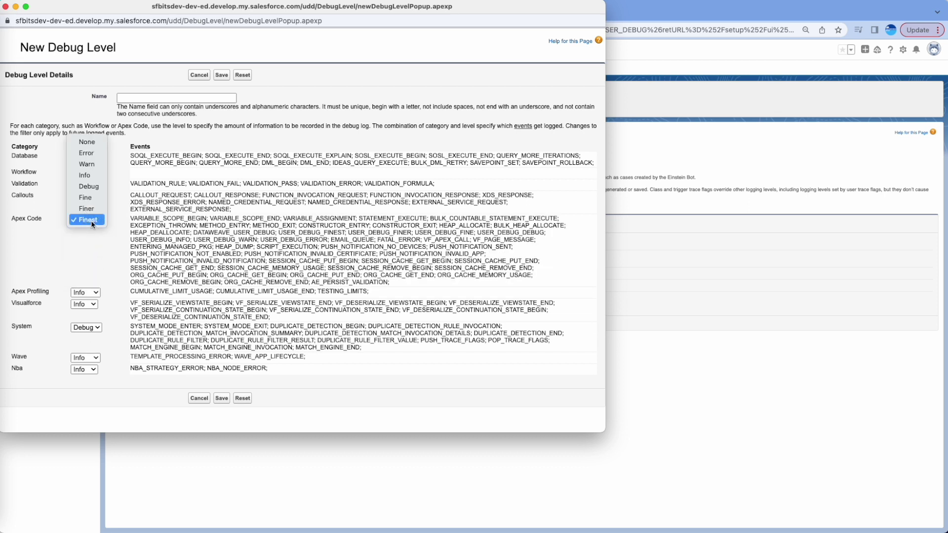
{"action": "left_click", "coordinate": [101, 246]}
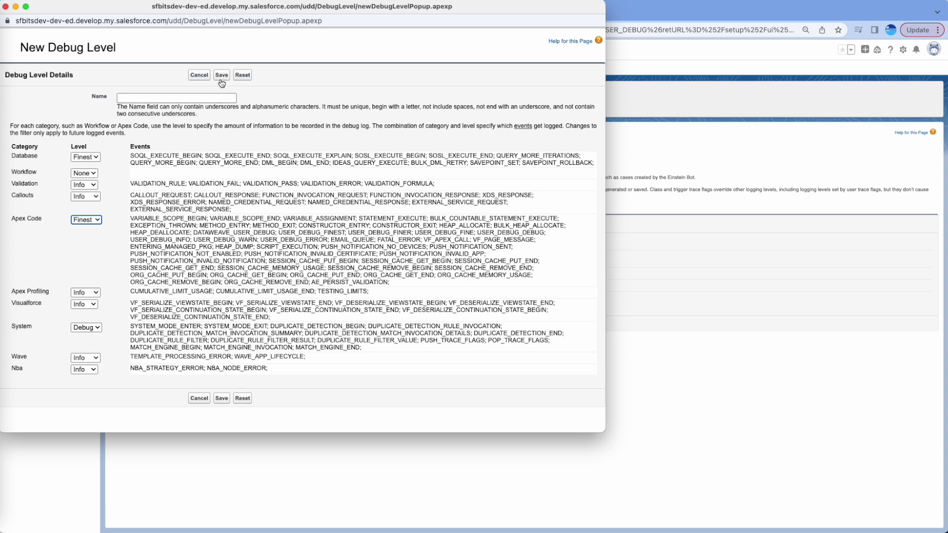
{"action": "left_click", "coordinate": [195, 75]}
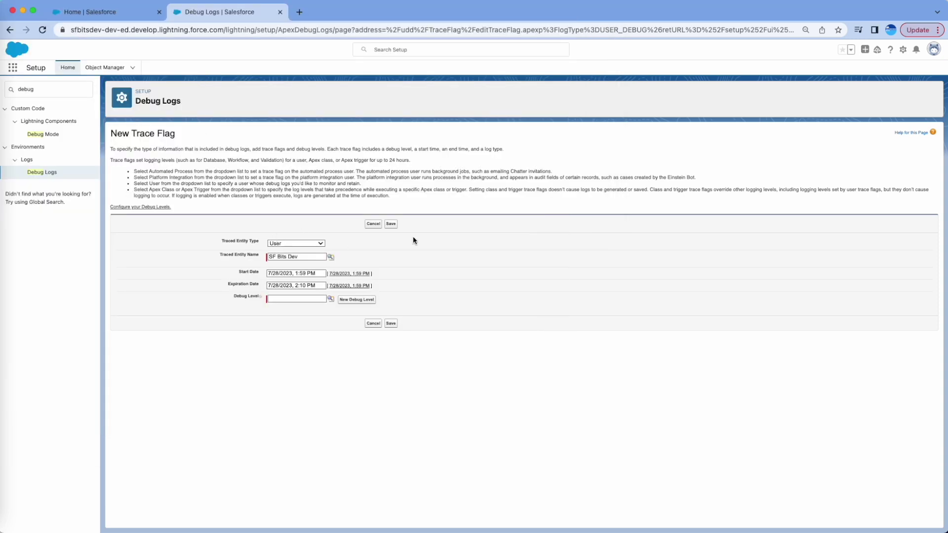
Assign the SFDC_DevConsole debug level to the new trace flag and save it.
{"action": "left_click", "coordinate": [330, 298]}
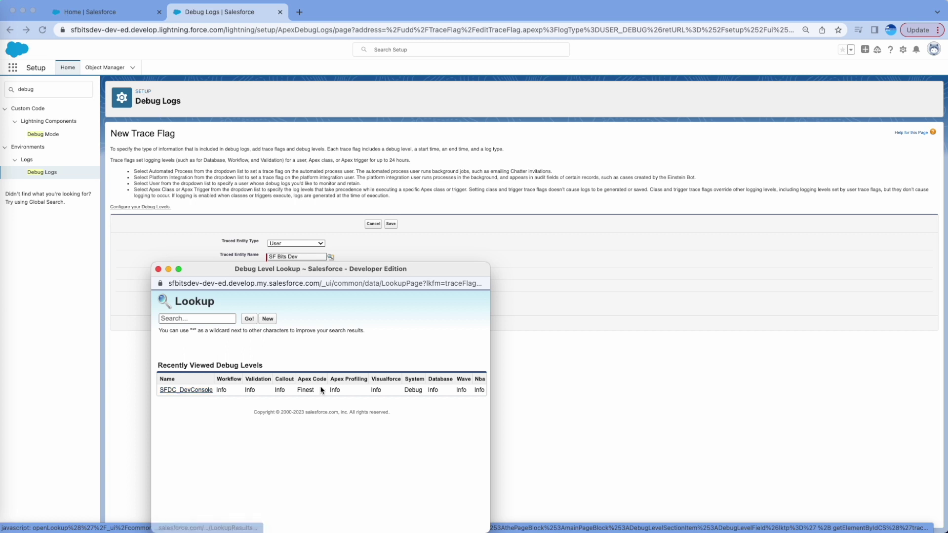
{"action": "double_click", "coordinate": [306, 390]}
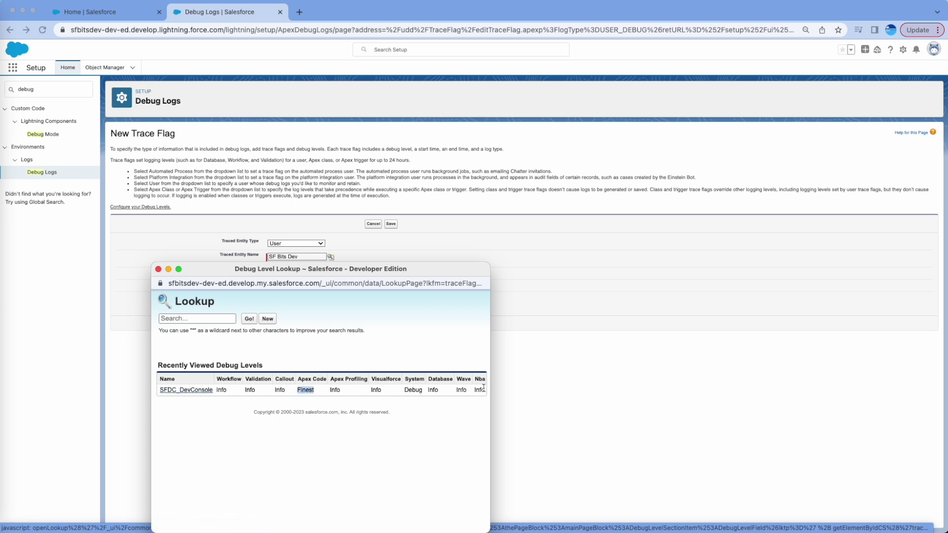
{"action": "left_click_drag", "start_coordinate": [485, 389], "coordinate": [226, 396]}
{"action": "left_click", "coordinate": [226, 395]}
{"action": "left_click", "coordinate": [180, 389]}
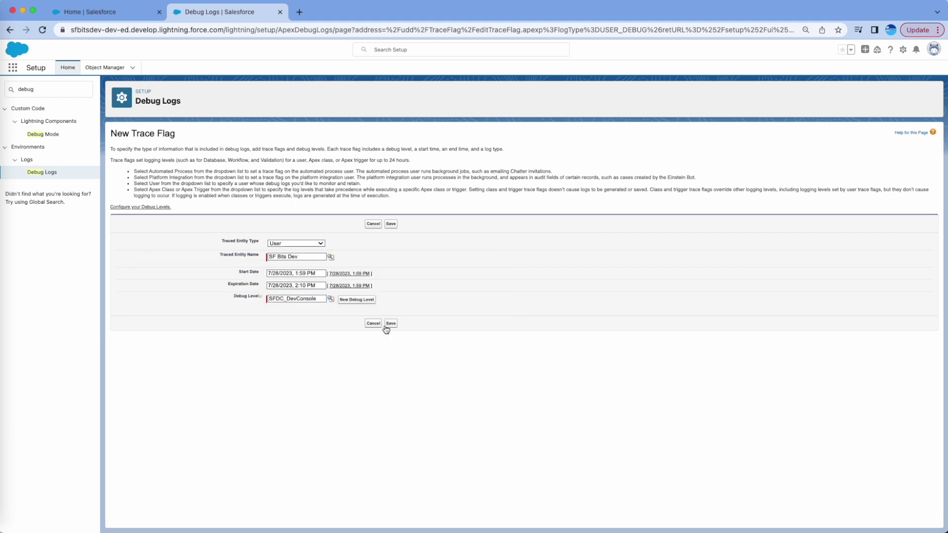
{"action": "left_click", "coordinate": [391, 324]}
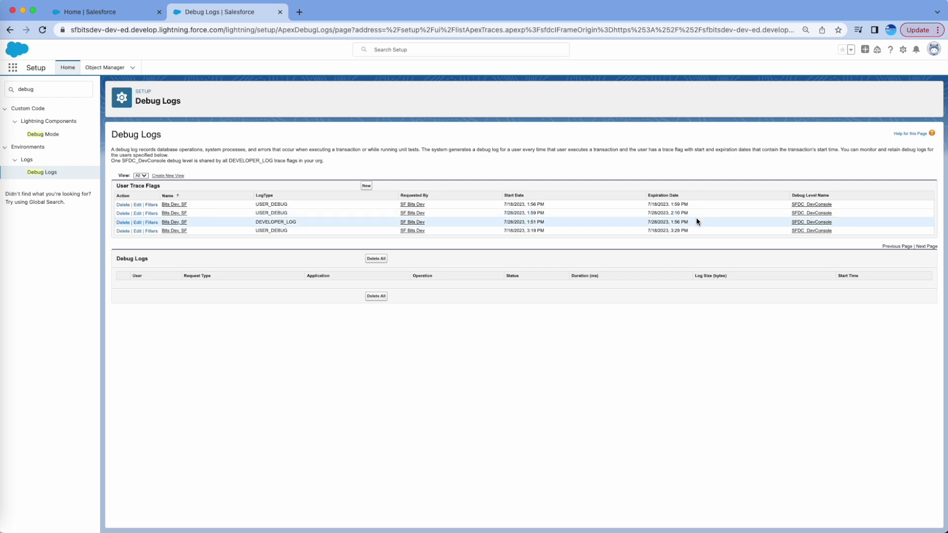
Delete the DEVELOPER_LOG trace flag and inspect the new flag's start date.
{"action": "left_click", "coordinate": [122, 222]}
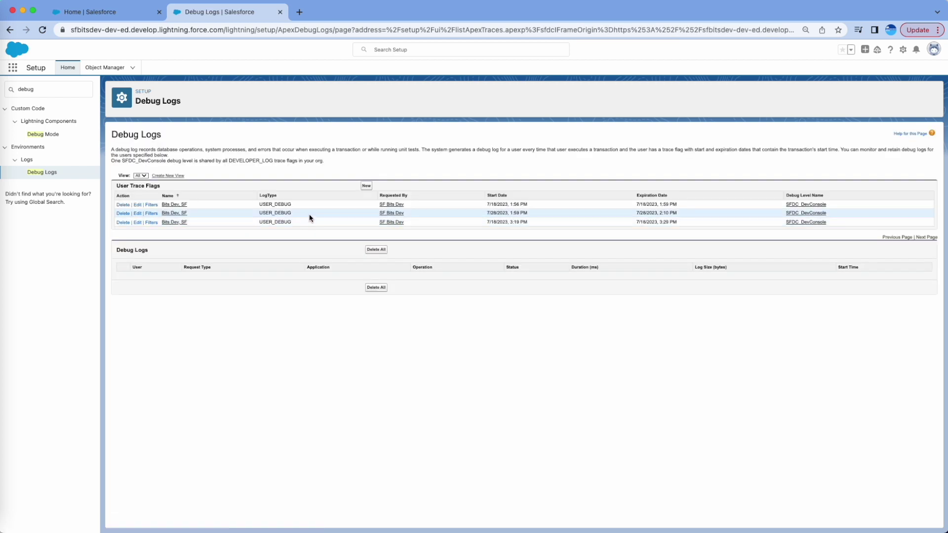
{"action": "left_click_drag", "start_coordinate": [486, 213], "coordinate": [557, 214]}
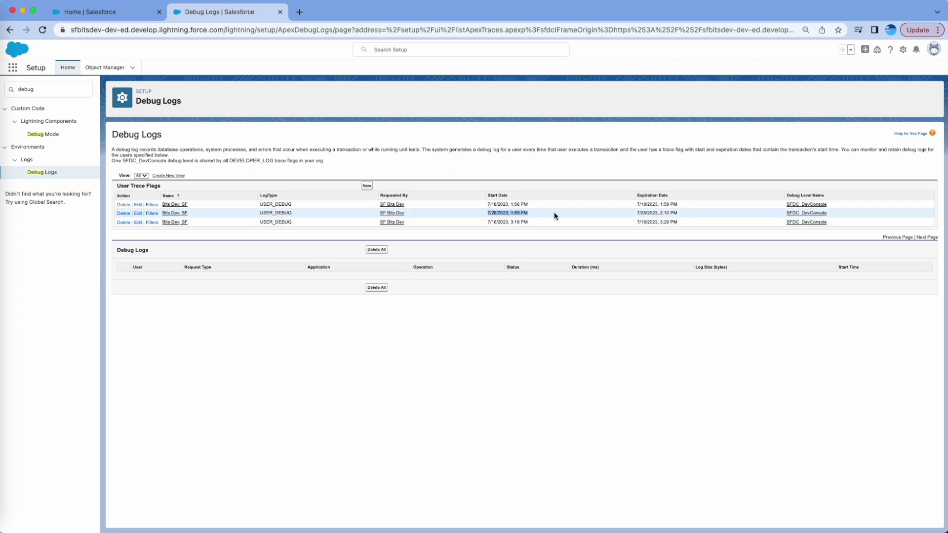
{"action": "left_click_drag", "start_coordinate": [512, 215], "coordinate": [550, 214]}
{"action": "left_click", "coordinate": [681, 212]}
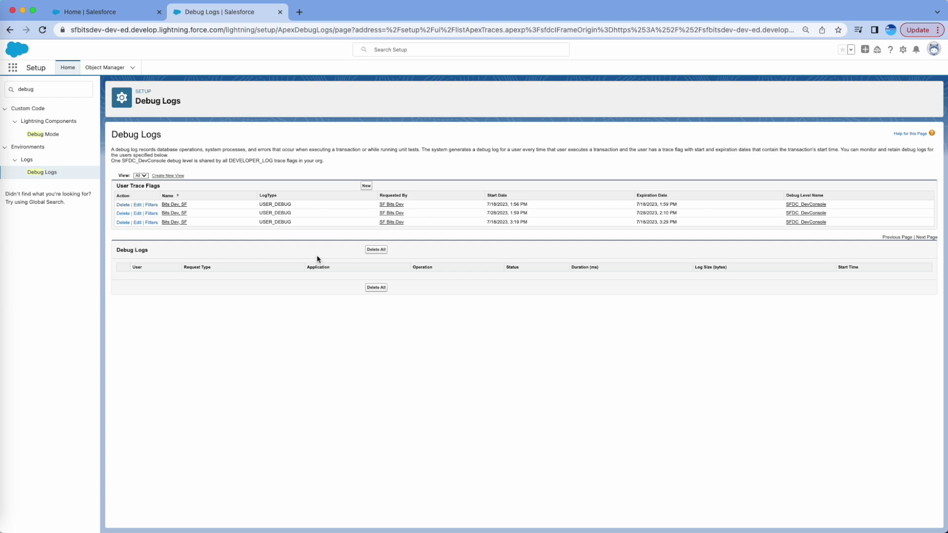
Review the new flag's 1:59 PM start, 7/28/2023 2:10 PM expiration and requesting user.
{"action": "left_click_drag", "start_coordinate": [677, 212], "coordinate": [483, 216]}
{"action": "left_click", "coordinate": [511, 214]}
{"action": "left_click_drag", "start_coordinate": [511, 214], "coordinate": [533, 218]}
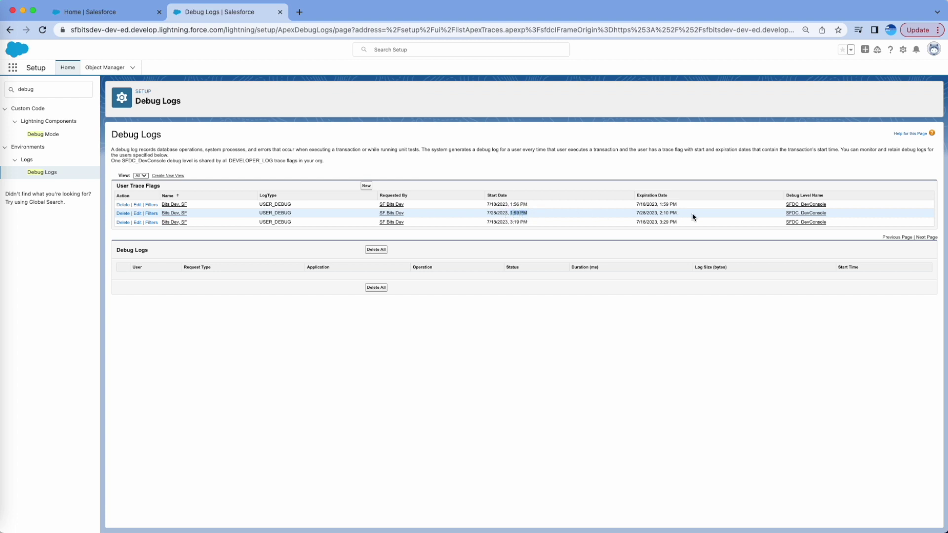
{"action": "left_click_drag", "start_coordinate": [690, 215], "coordinate": [582, 216]}
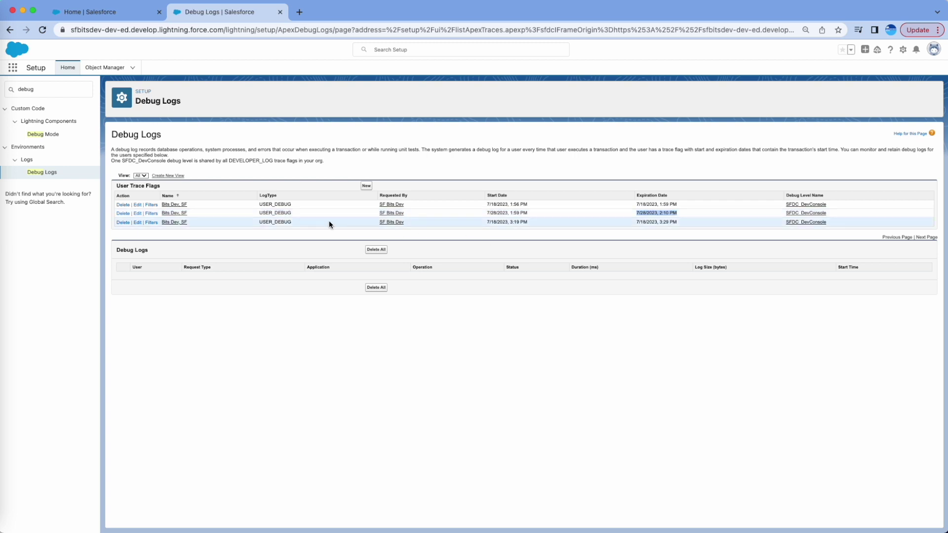
{"action": "left_click_drag", "start_coordinate": [366, 218], "coordinate": [420, 214]}
{"action": "left_click", "coordinate": [423, 216]}
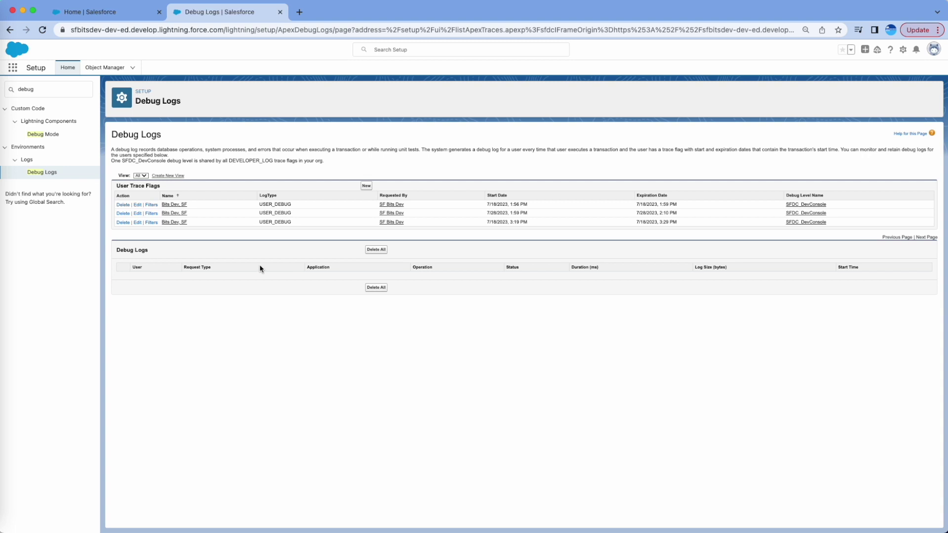
Switch to the Service app's Accounts list and start a new account.
{"action": "left_click", "coordinate": [66, 68]}
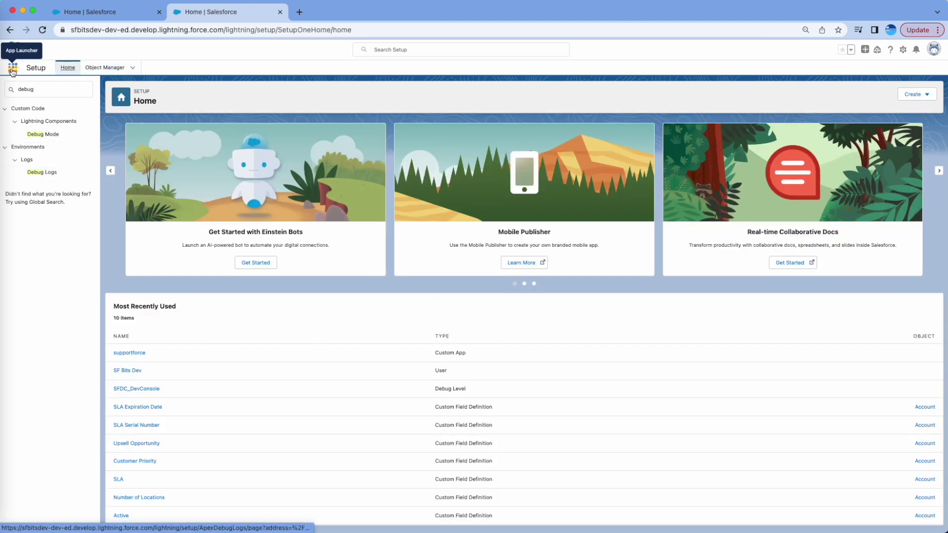
{"action": "left_click", "coordinate": [13, 68]}
{"action": "left_click", "coordinate": [33, 119]}
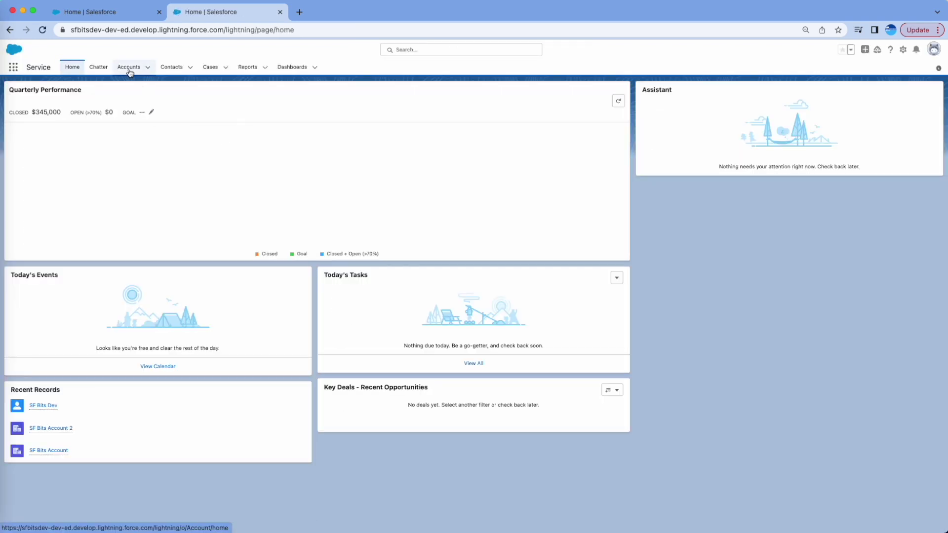
{"action": "left_click", "coordinate": [129, 72]}
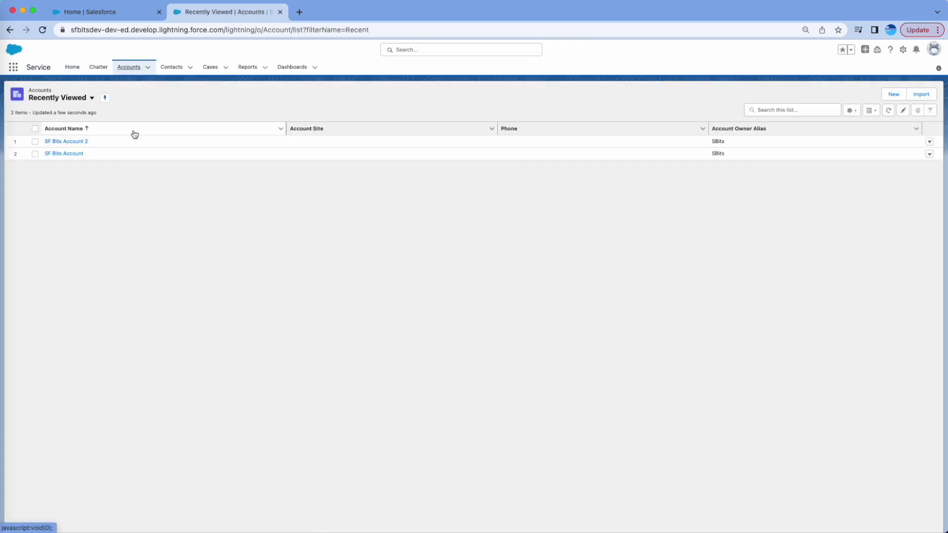
{"action": "left_click", "coordinate": [894, 94]}
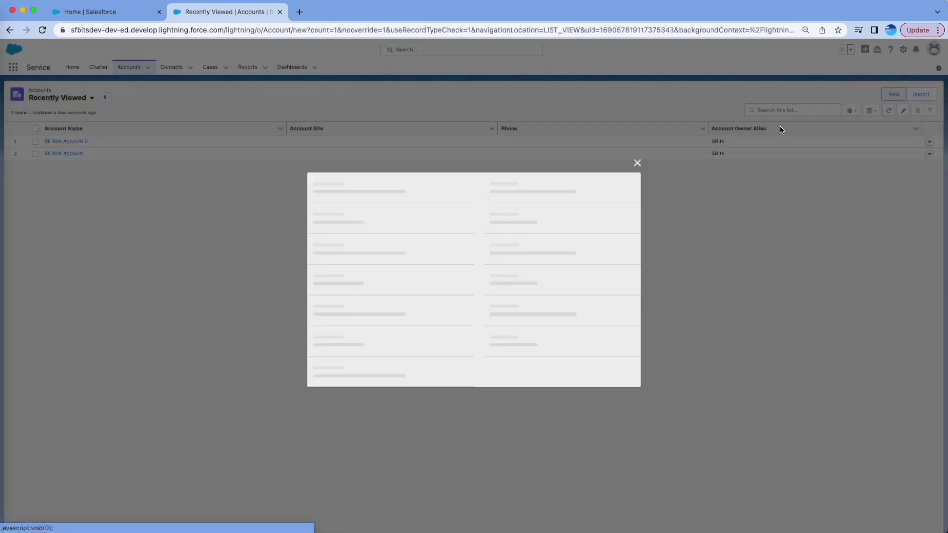
Name the account SF Bits Account3, with rating Hot and type Customer - Direct.
{"action": "left_click", "coordinate": [407, 160]}
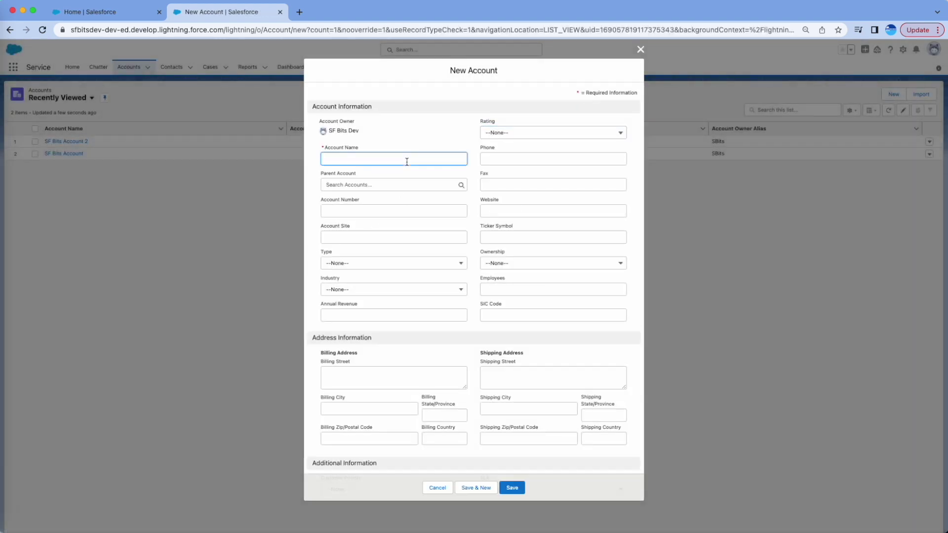
{"action": "type", "text": "SF B"}
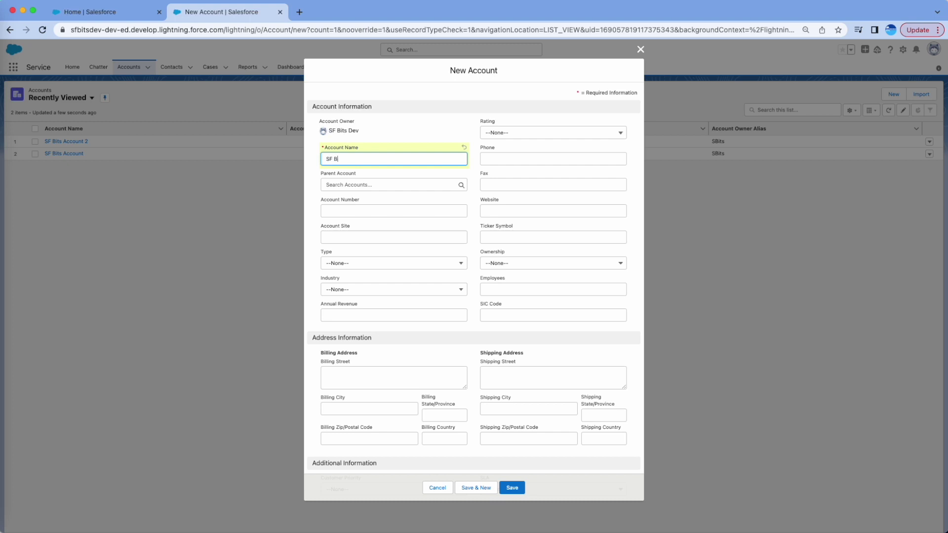
{"action": "type", "text": "its Account3"}
{"action": "left_click", "coordinate": [508, 133]}
{"action": "left_click", "coordinate": [503, 164]}
{"action": "left_click", "coordinate": [374, 267]}
{"action": "left_click", "coordinate": [362, 301]}
Mark it not active with Silver SLA and description 'Test log', then save.
{"action": "scroll", "coordinate": [457, 297], "scroll_direction": "down", "scroll_amount": 5}
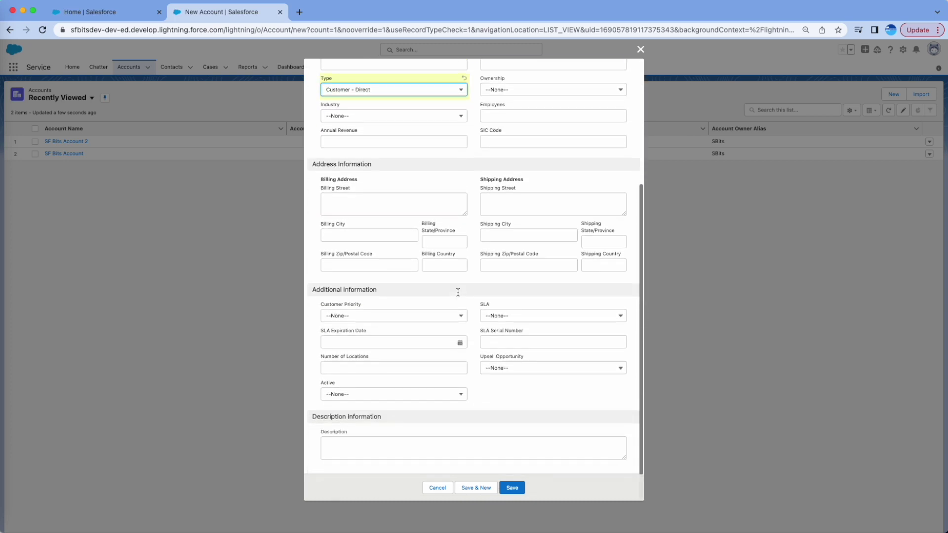
{"action": "left_click", "coordinate": [359, 393]}
{"action": "left_click", "coordinate": [358, 435]}
{"action": "left_click", "coordinate": [494, 316]}
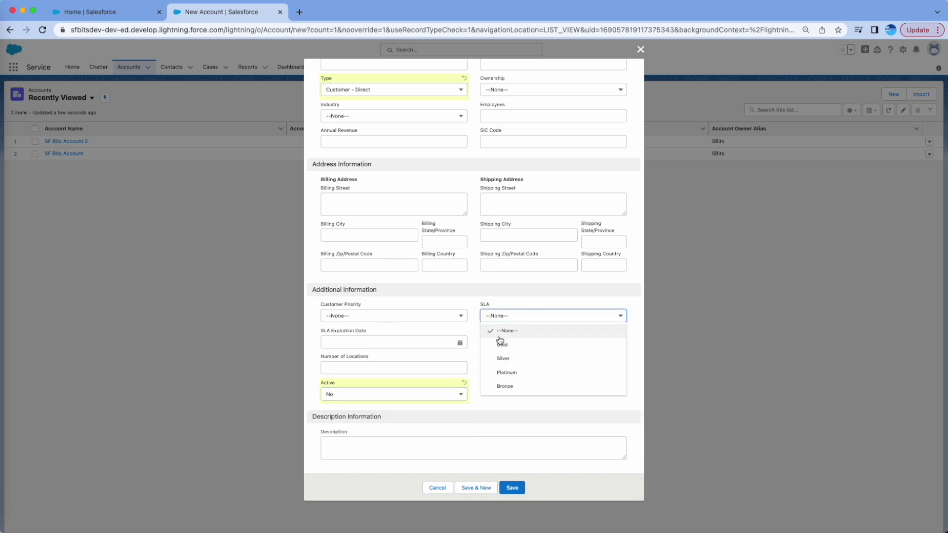
{"action": "left_click", "coordinate": [500, 358]}
{"action": "left_click", "coordinate": [442, 453]}
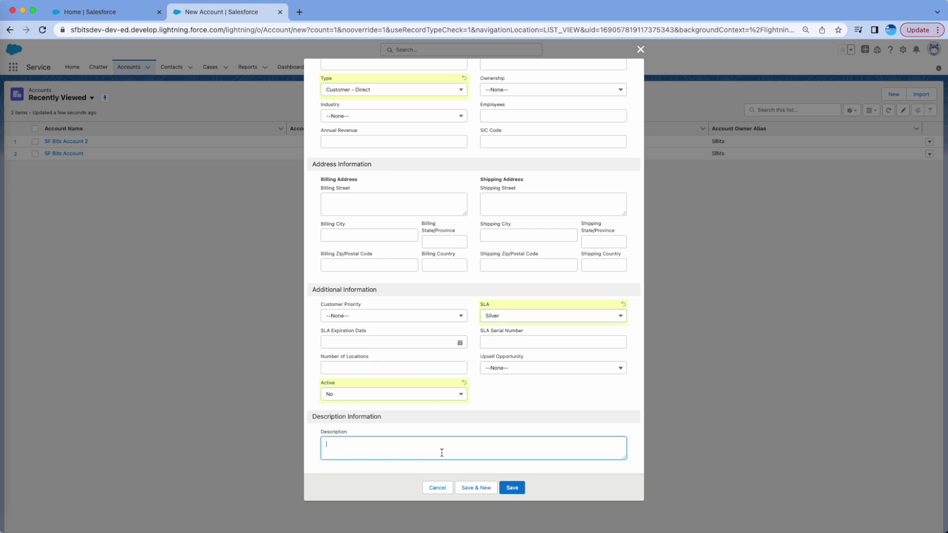
{"action": "type", "text": "Test log"}
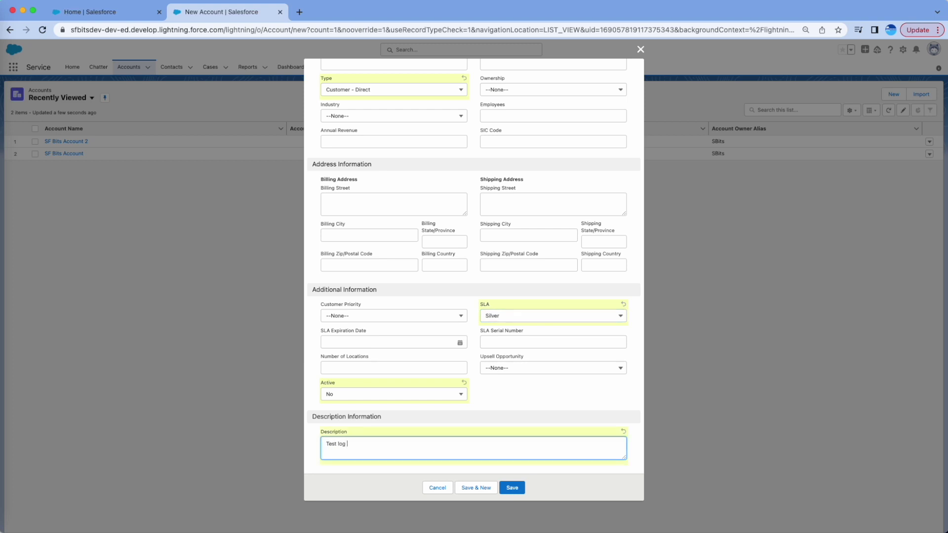
{"action": "left_click", "coordinate": [512, 488]}
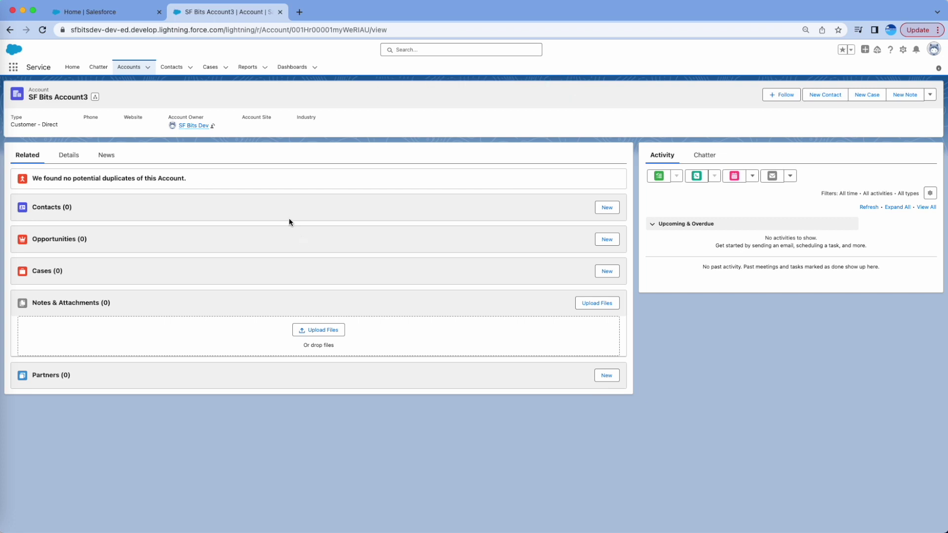
Open Setup in a new tab and go to Debug Logs through a 'debug' Quick Find search.
{"action": "left_click", "coordinate": [96, 14]}
{"action": "left_click", "coordinate": [200, 12]}
{"action": "left_click", "coordinate": [903, 49]}
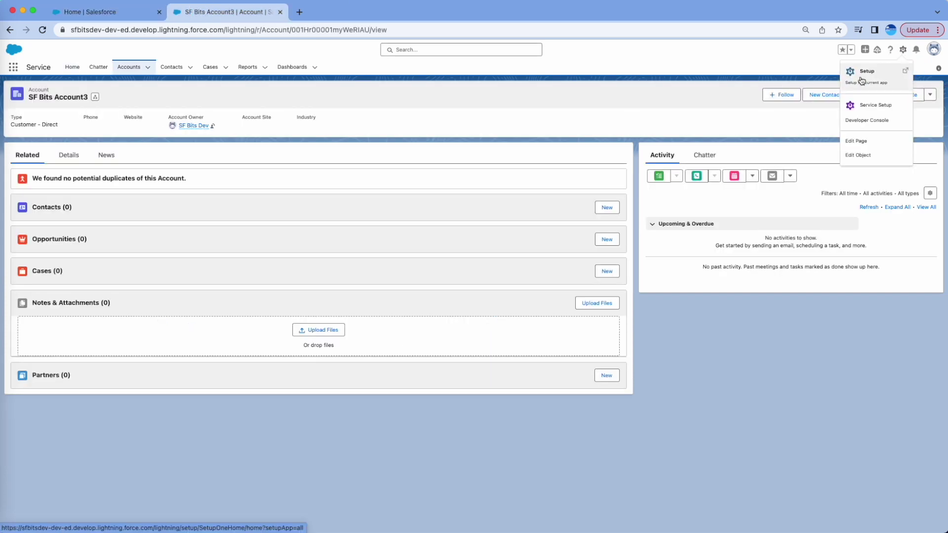
{"action": "left_click", "coordinate": [863, 79]}
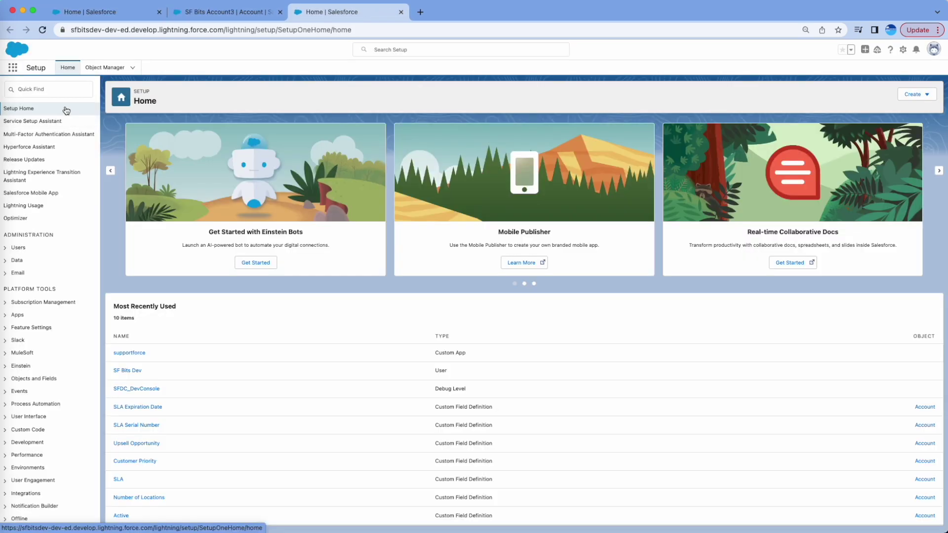
{"action": "left_click", "coordinate": [58, 89]}
{"action": "left_click", "coordinate": [54, 106]}
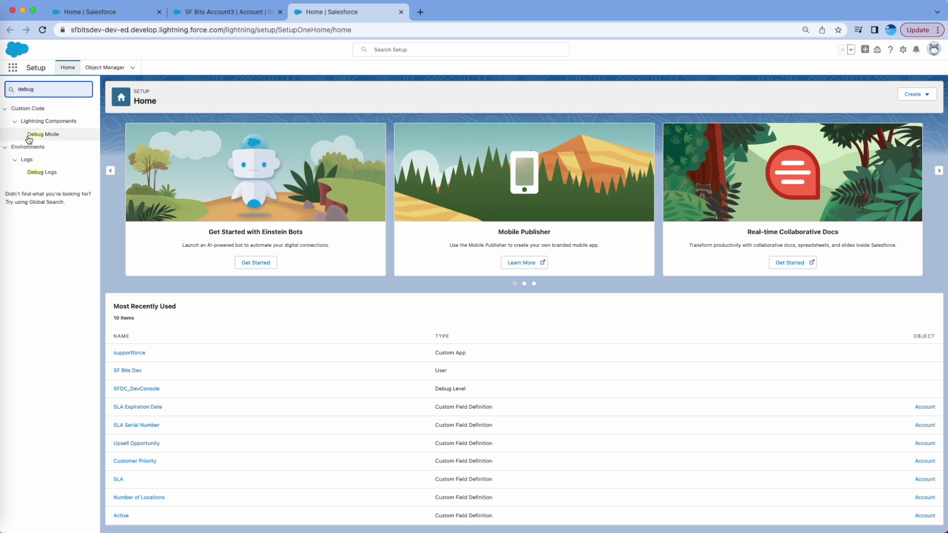
{"action": "left_click", "coordinate": [40, 173]}
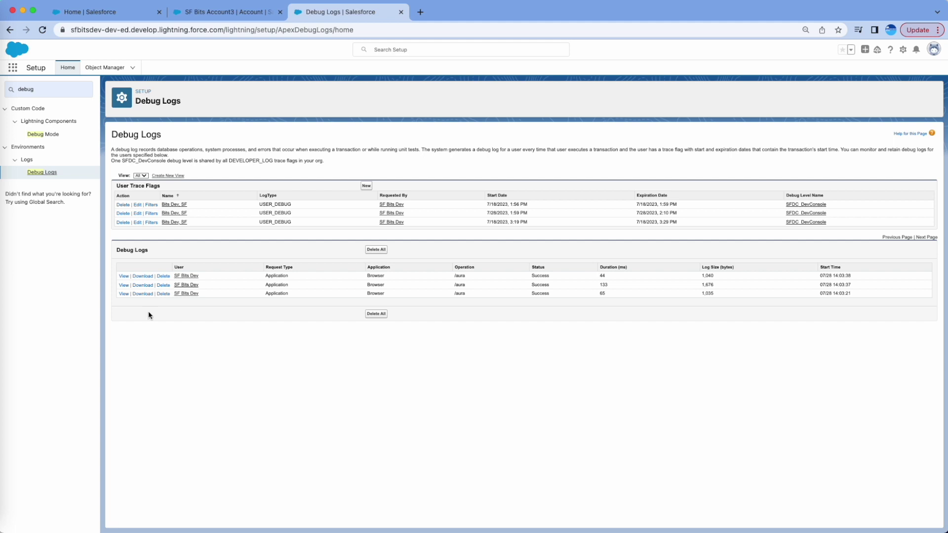
Open all three debug logs in new tabs and view the first log's details.
{"action": "right_click", "coordinate": [124, 277]}
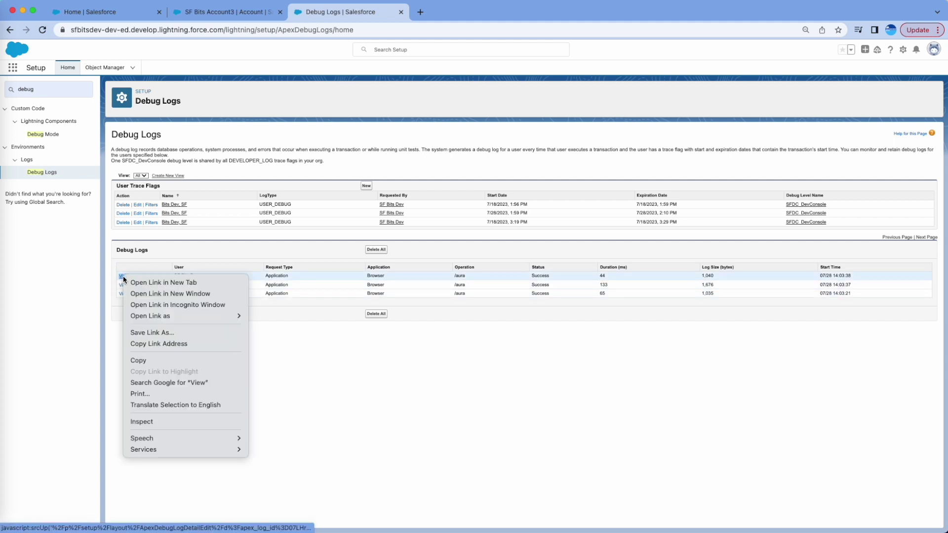
{"action": "left_click", "coordinate": [152, 288]}
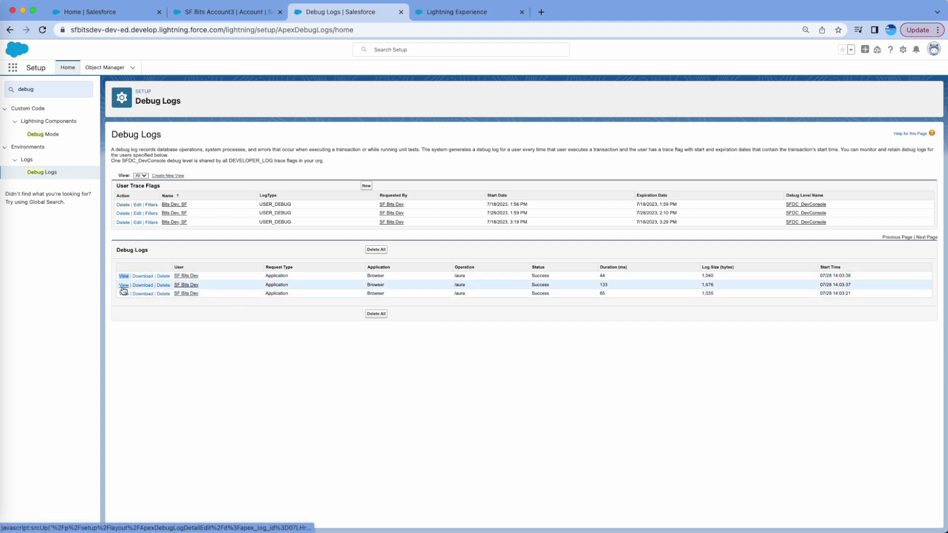
{"action": "right_click", "coordinate": [124, 288]}
{"action": "left_click", "coordinate": [138, 292]}
{"action": "right_click", "coordinate": [126, 295]}
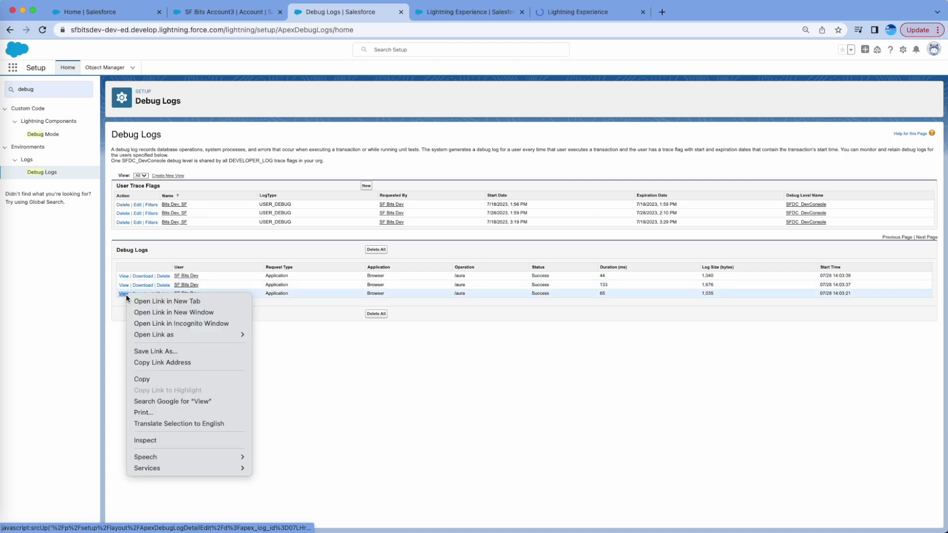
{"action": "left_click", "coordinate": [148, 302]}
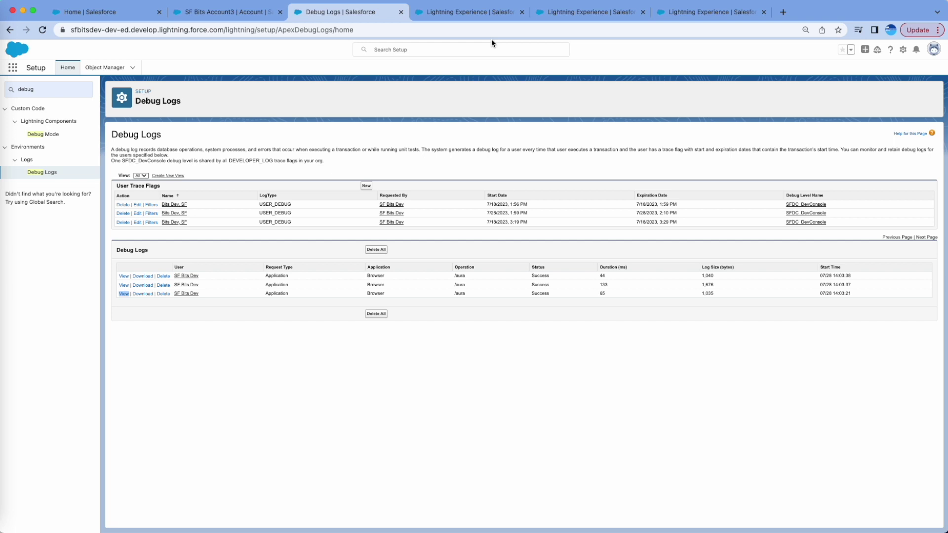
{"action": "left_click", "coordinate": [474, 13]}
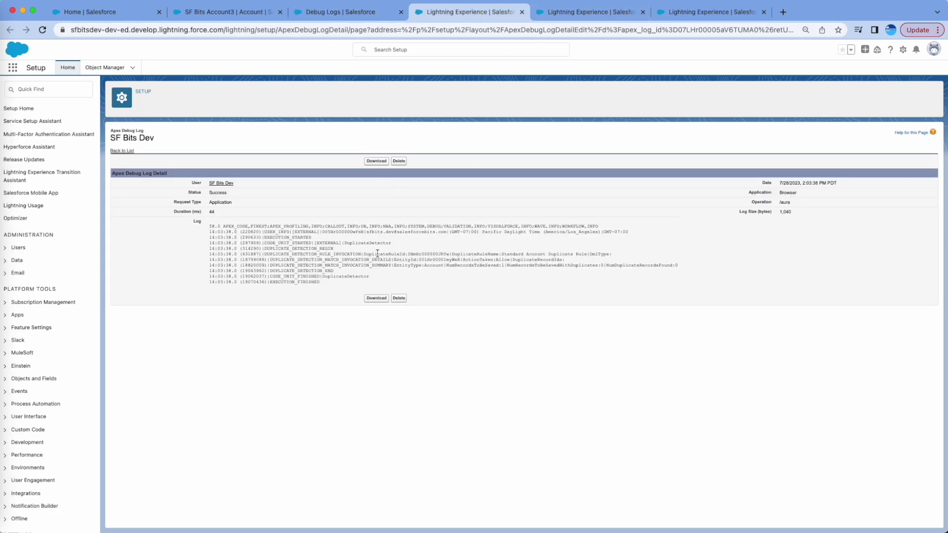
{"action": "triple_click", "coordinate": [335, 260]}
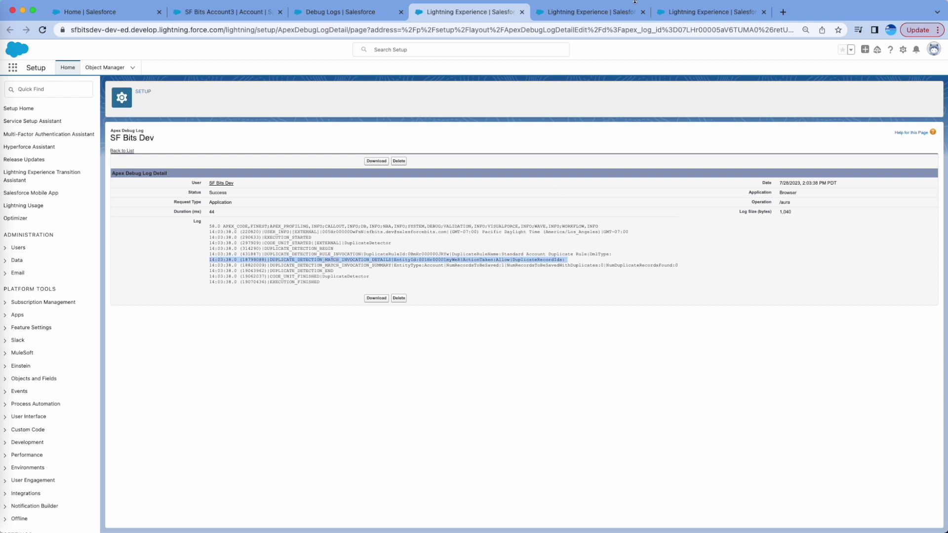
{"action": "left_click", "coordinate": [599, 11]}
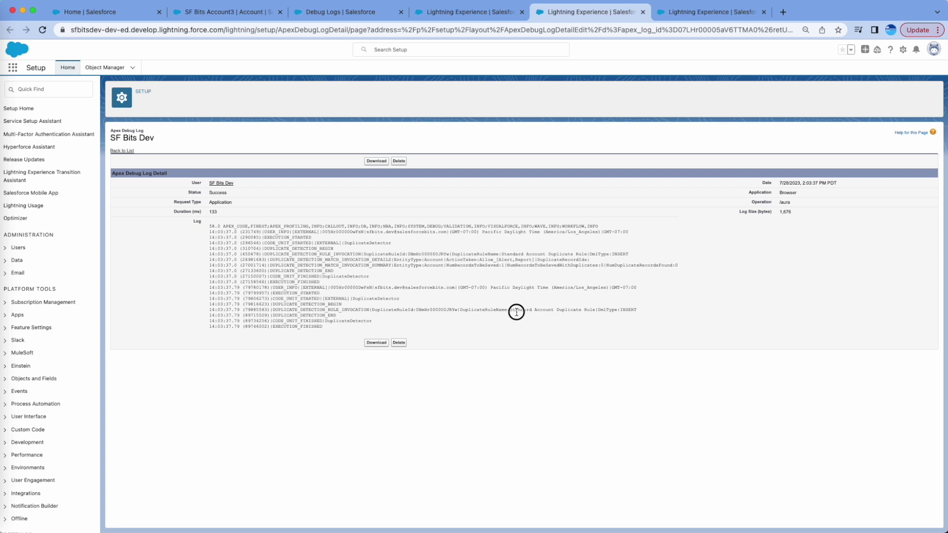
{"action": "left_click_drag", "start_coordinate": [512, 312], "coordinate": [624, 315]}
{"action": "left_click", "coordinate": [692, 17]}
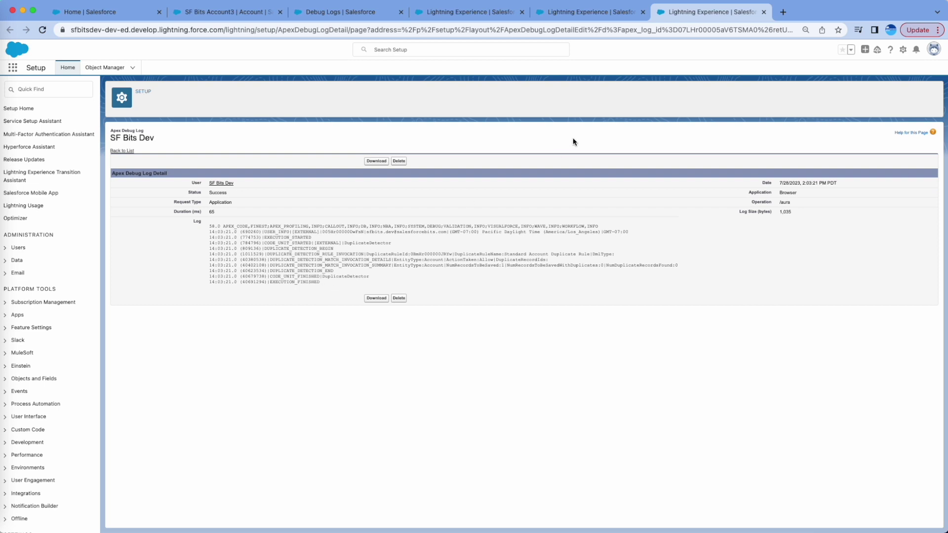
{"action": "left_click", "coordinate": [369, 14]}
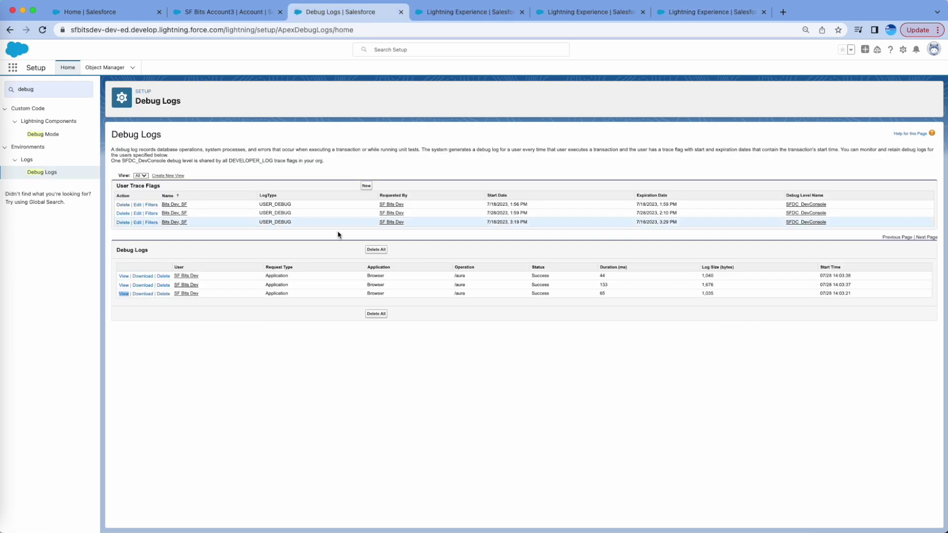
Compare the three log sizes (1,040 to 1,035 bytes), then go back to SF Bits Account3.
{"action": "double_click", "coordinate": [721, 279]}
{"action": "double_click", "coordinate": [720, 285]}
{"action": "double_click", "coordinate": [735, 293]}
{"action": "left_click", "coordinate": [735, 295]}
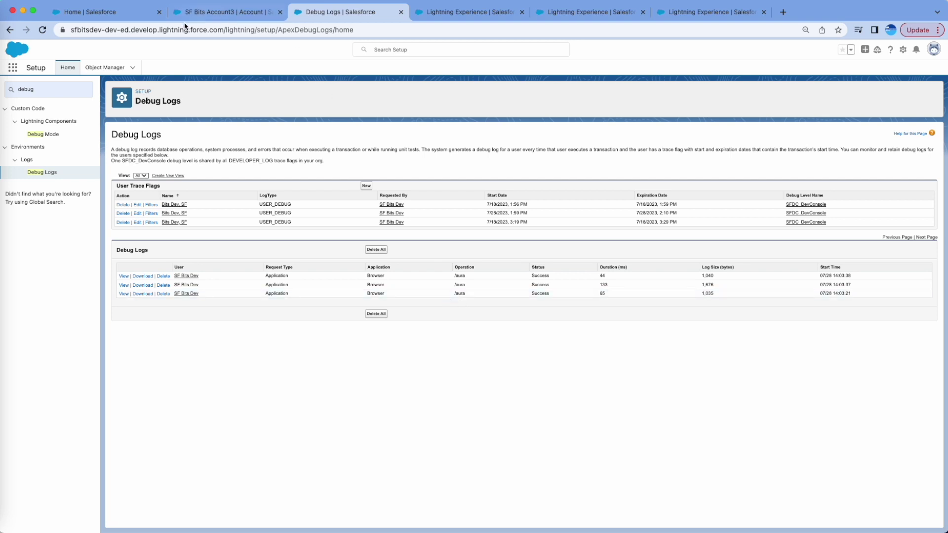
{"action": "left_click", "coordinate": [123, 17]}
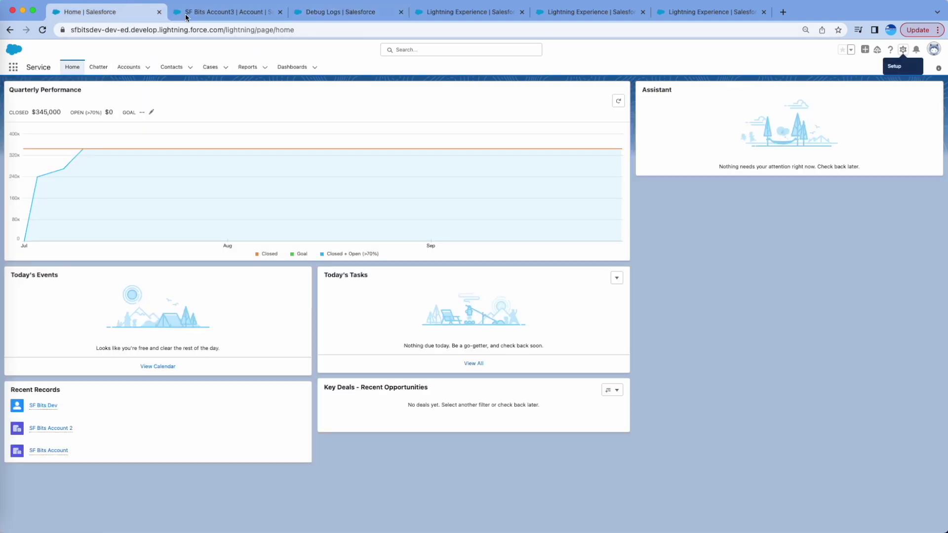
{"action": "left_click", "coordinate": [269, 17]}
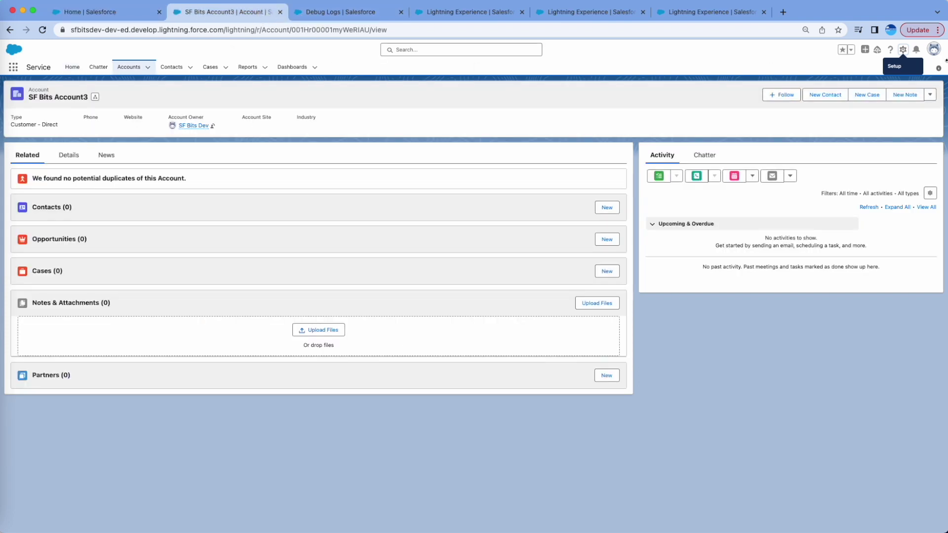
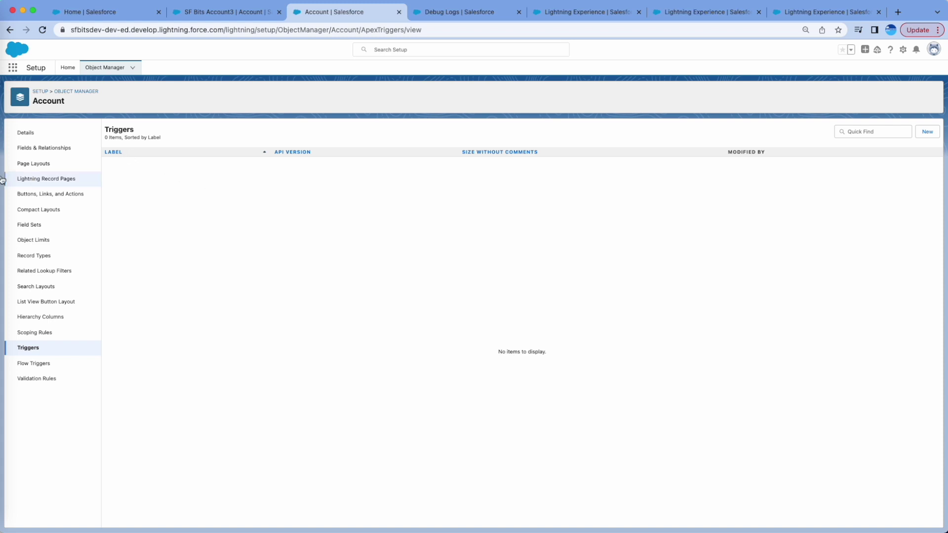
Copy the prepared AccountTrigger code from TextEdit and start a new Account trigger.
{"action": "left_click", "coordinate": [15, 165]}
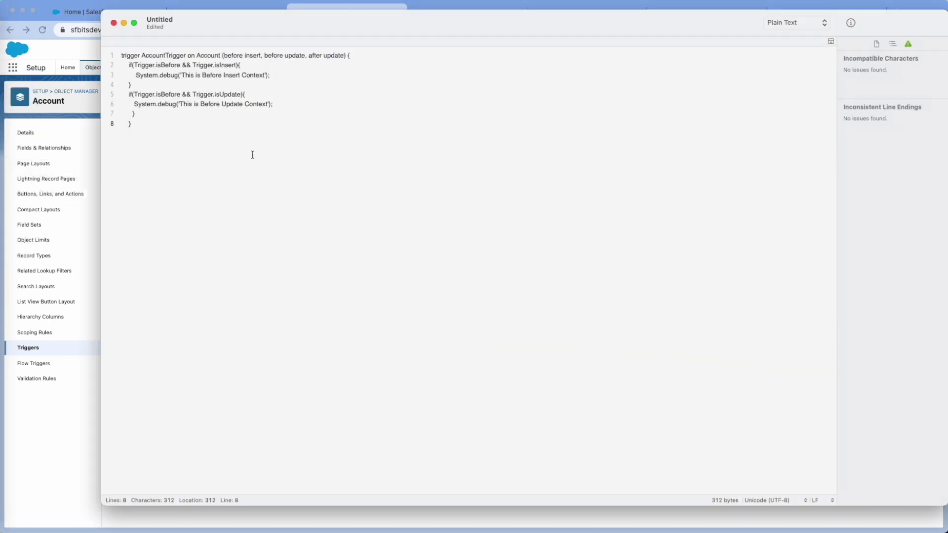
{"action": "left_click_drag", "start_coordinate": [148, 126], "coordinate": [113, 56]}
{"action": "key", "text": "super+c"}
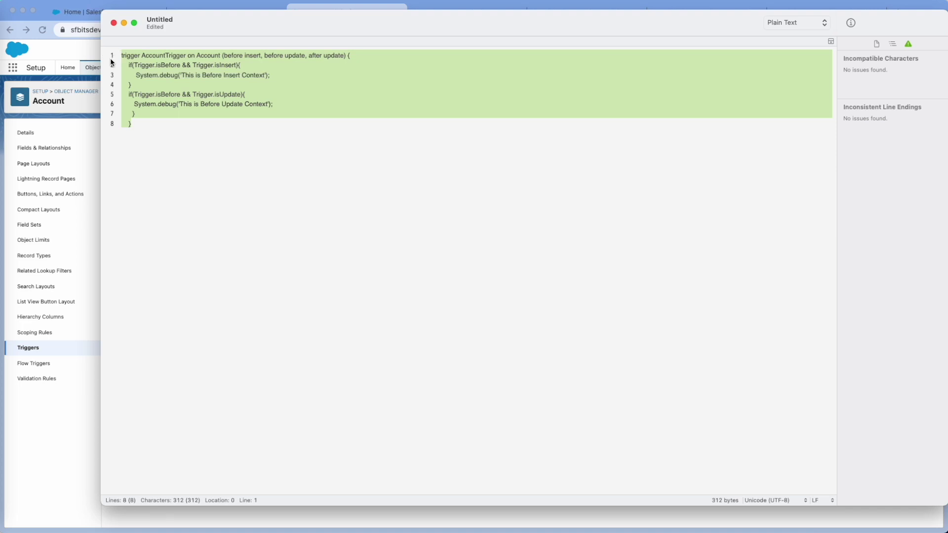
{"action": "left_click", "coordinate": [84, 54]}
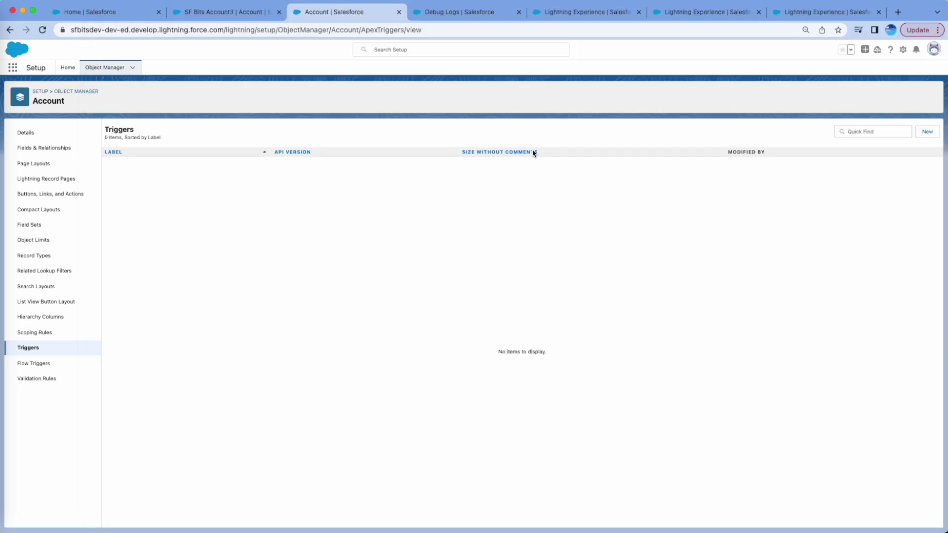
{"action": "left_click", "coordinate": [925, 132]}
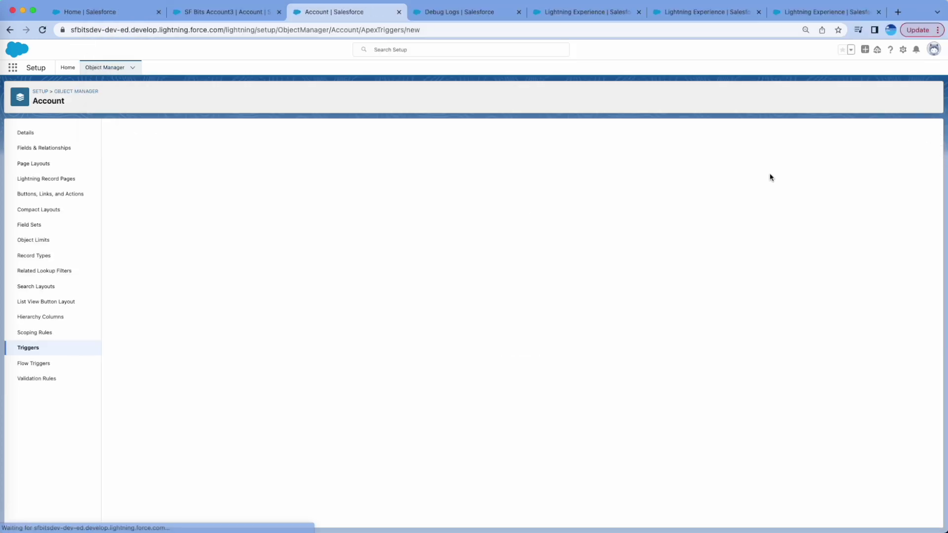
Paste the copied AccountTrigger code into the Apex Trigger editor.
{"action": "left_click", "coordinate": [164, 199]}
{"action": "key", "text": "super+a"}
{"action": "left_click", "coordinate": [205, 227]}
{"action": "left_click", "coordinate": [142, 211]}
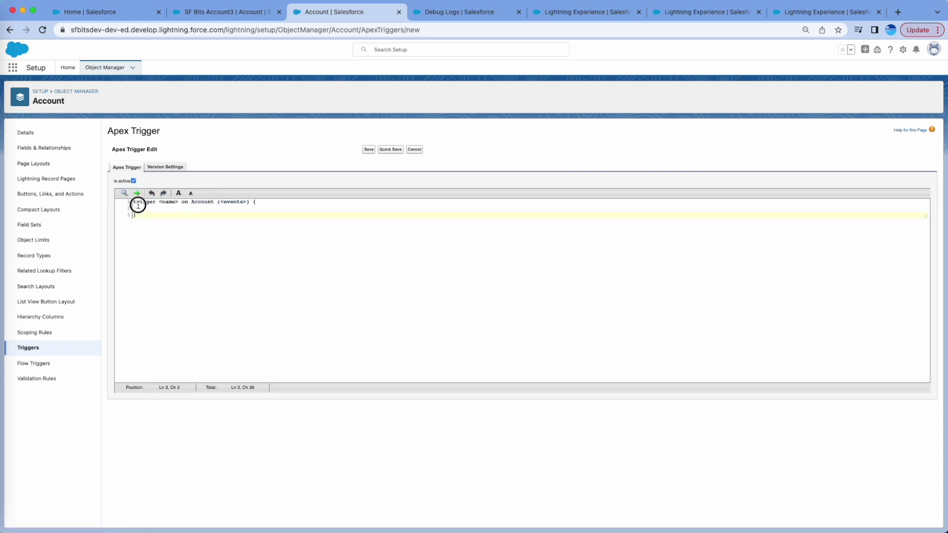
{"action": "left_click_drag", "start_coordinate": [132, 202], "coordinate": [146, 236]}
{"action": "left_click", "coordinate": [147, 235]}
{"action": "key", "text": "super+v"}
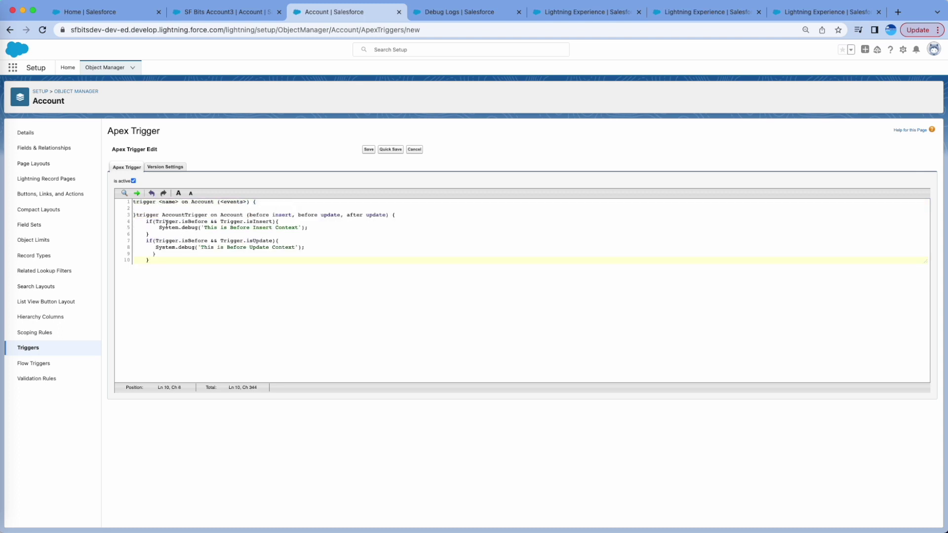
Review the pasted code's isBefore/isInsert condition and the insert and update debug statements.
{"action": "double_click", "coordinate": [201, 222]}
{"action": "left_click", "coordinate": [191, 223]}
{"action": "left_click", "coordinate": [253, 221]}
{"action": "left_click", "coordinate": [272, 219]}
{"action": "left_click_drag", "start_coordinate": [278, 221], "coordinate": [308, 228]}
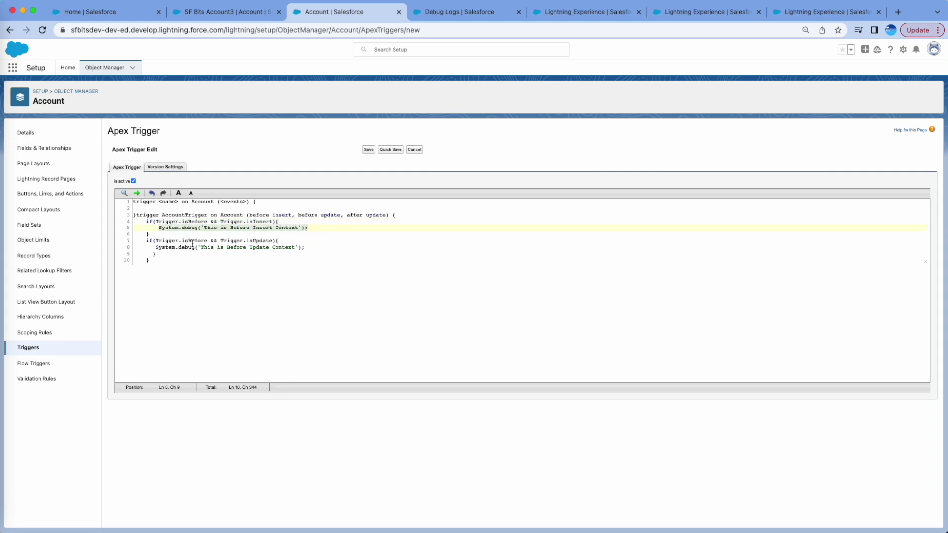
{"action": "left_click", "coordinate": [146, 244]}
{"action": "left_click", "coordinate": [308, 246]}
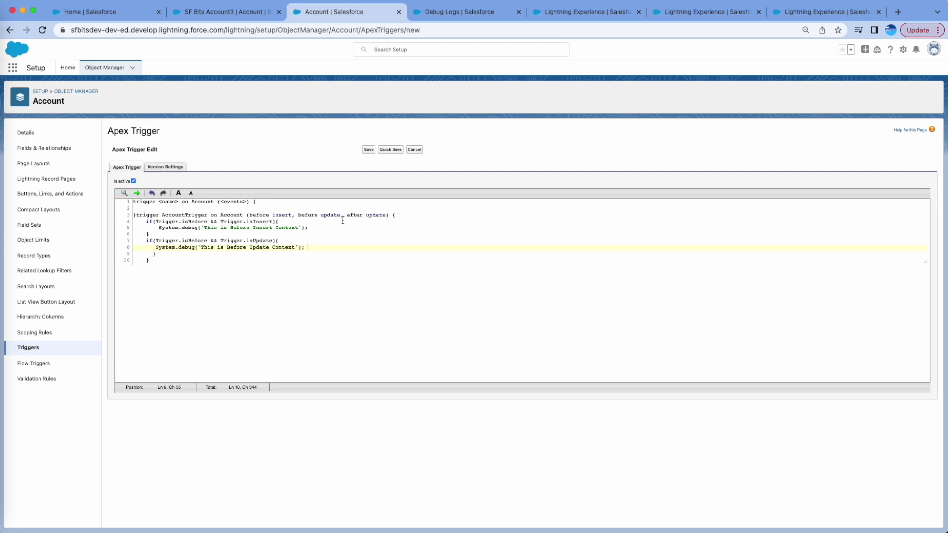
{"action": "left_click", "coordinate": [138, 227]}
{"action": "left_click", "coordinate": [136, 227]}
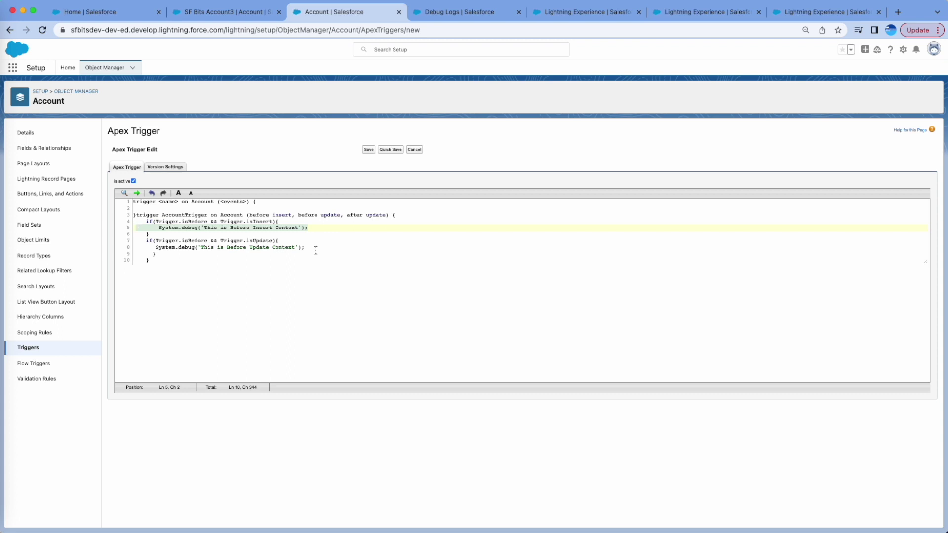
{"action": "left_click", "coordinate": [288, 247]}
{"action": "left_click", "coordinate": [133, 246]}
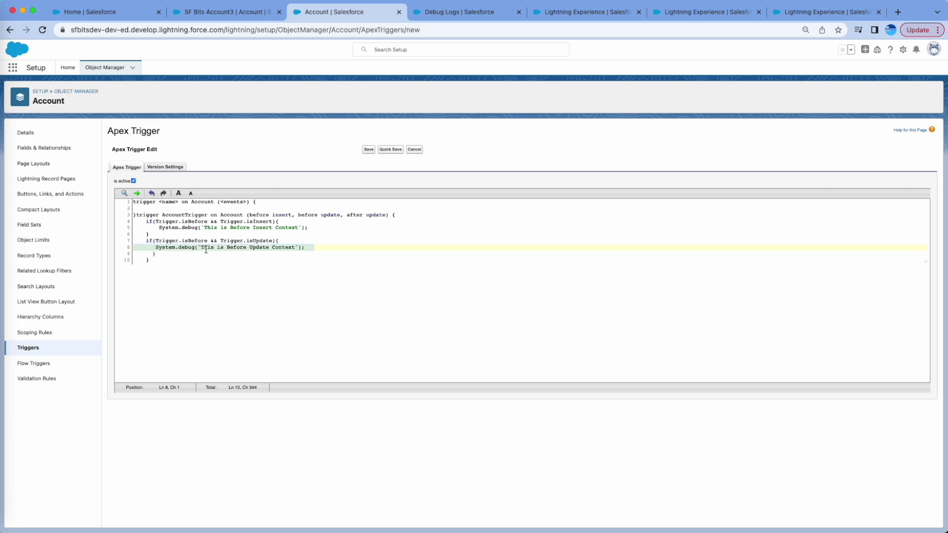
Delete the leftover template line and the stray closing brace, saving after each fix.
{"action": "left_click", "coordinate": [366, 152]}
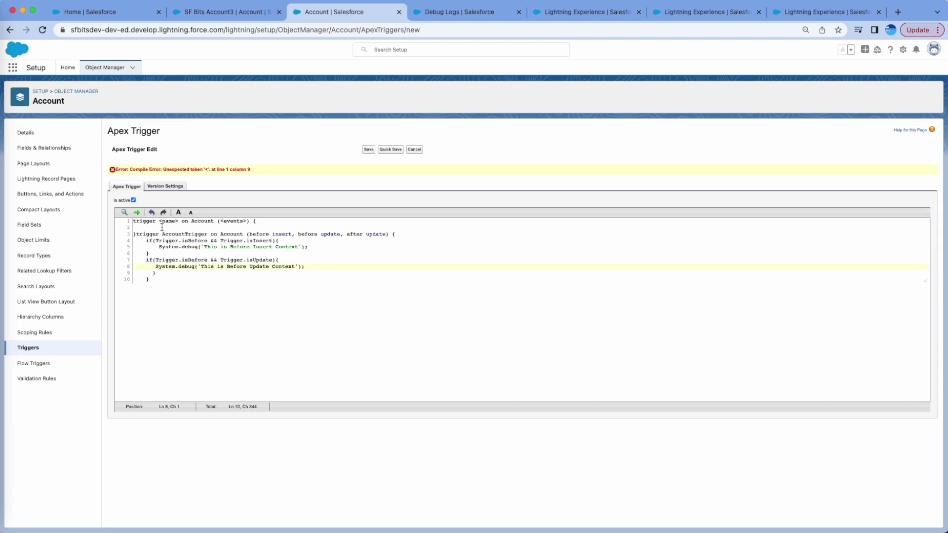
{"action": "left_click_drag", "start_coordinate": [255, 220], "coordinate": [170, 207]}
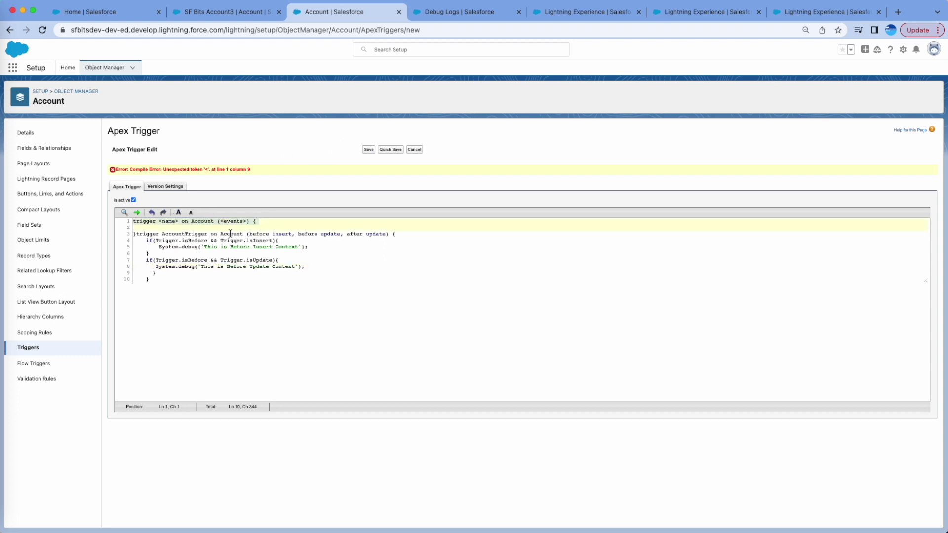
{"action": "key", "text": "BackSpace"}
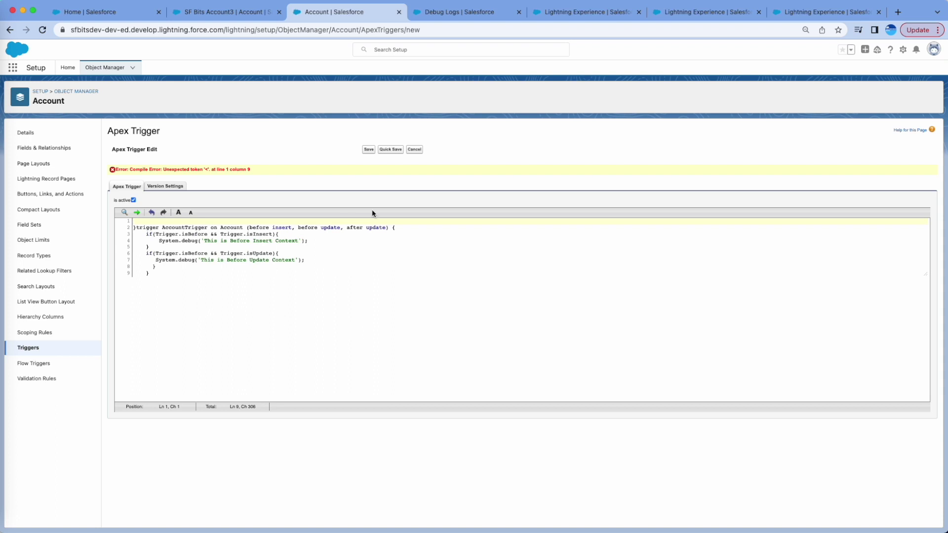
{"action": "left_click", "coordinate": [368, 150]}
{"action": "left_click", "coordinate": [135, 228]}
{"action": "key", "text": "BackSpace"}
{"action": "key", "text": "BackSpace"}
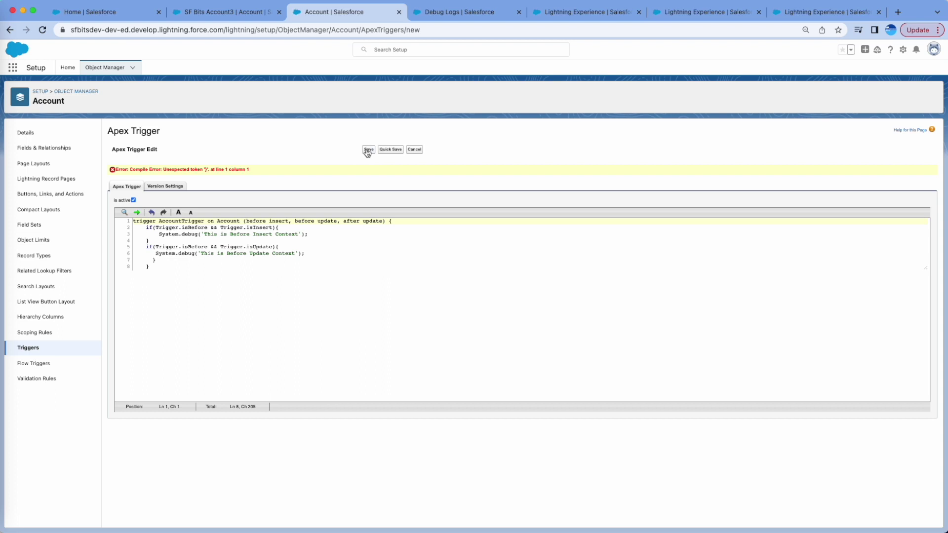
{"action": "left_click", "coordinate": [368, 149]}
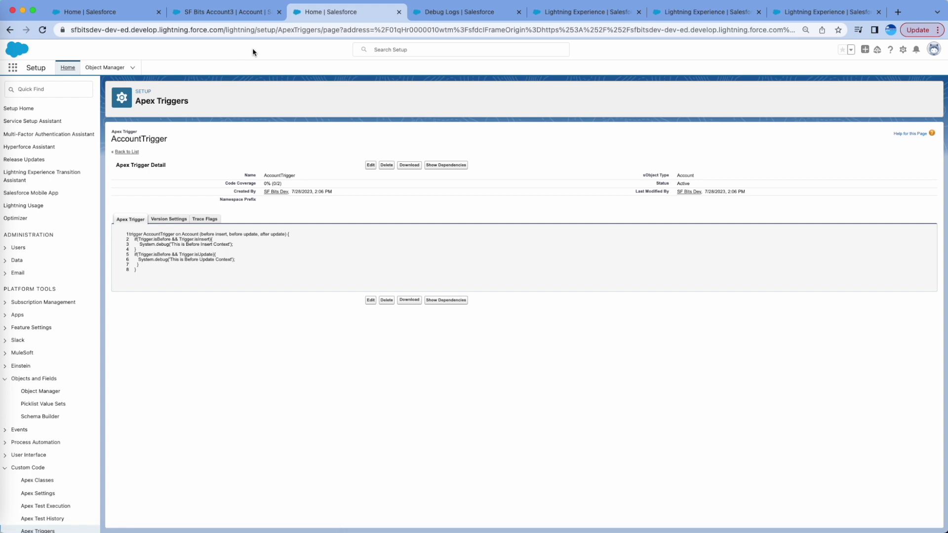
Check the trace flag's 2:10 PM expiry on Debug Logs, then open the Accounts list.
{"action": "left_click", "coordinate": [455, 14]}
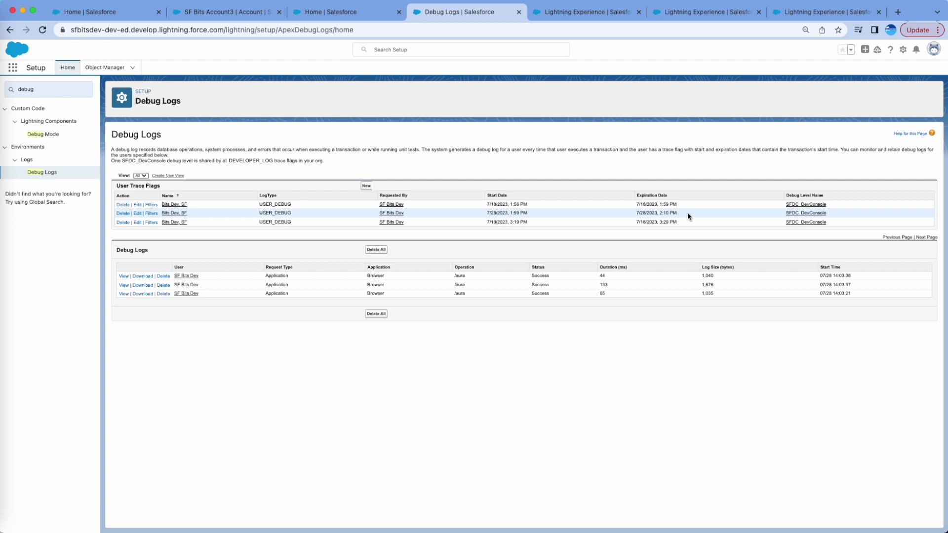
{"action": "left_click_drag", "start_coordinate": [689, 217], "coordinate": [636, 214]}
{"action": "left_click", "coordinate": [205, 16]}
{"action": "left_click", "coordinate": [127, 68]}
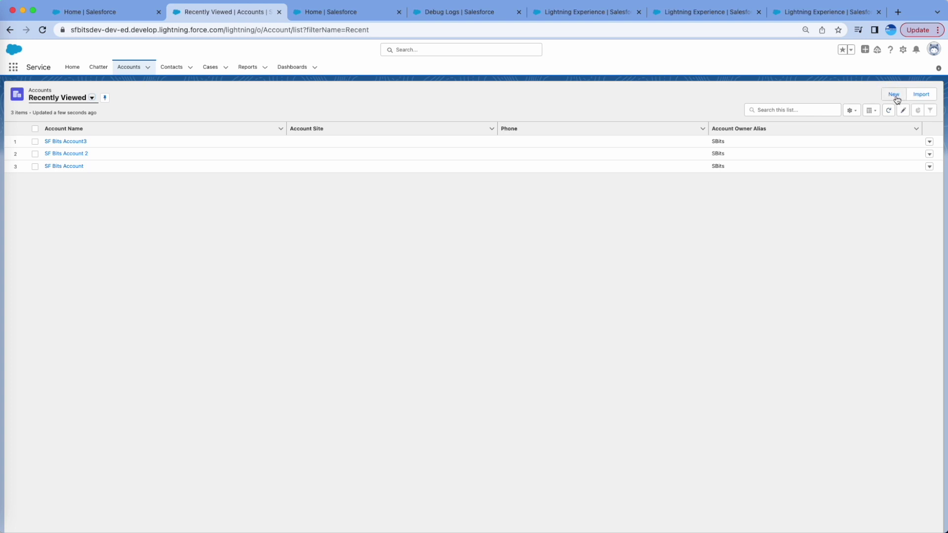
{"action": "left_click", "coordinate": [895, 97]}
Name the new account SF Bits Account4 with Warm rating and Agriculture industry.
{"action": "left_click", "coordinate": [385, 161]}
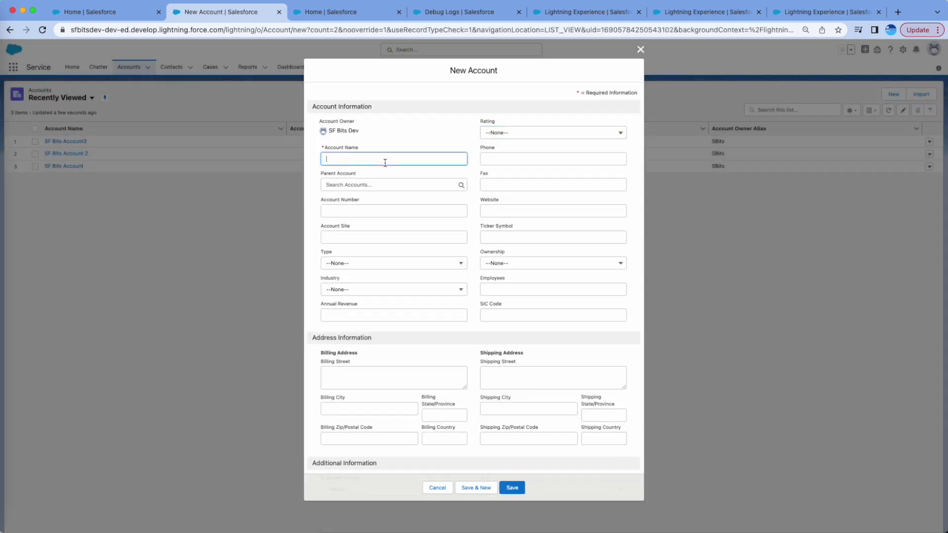
{"action": "type", "text": "SF Bits"}
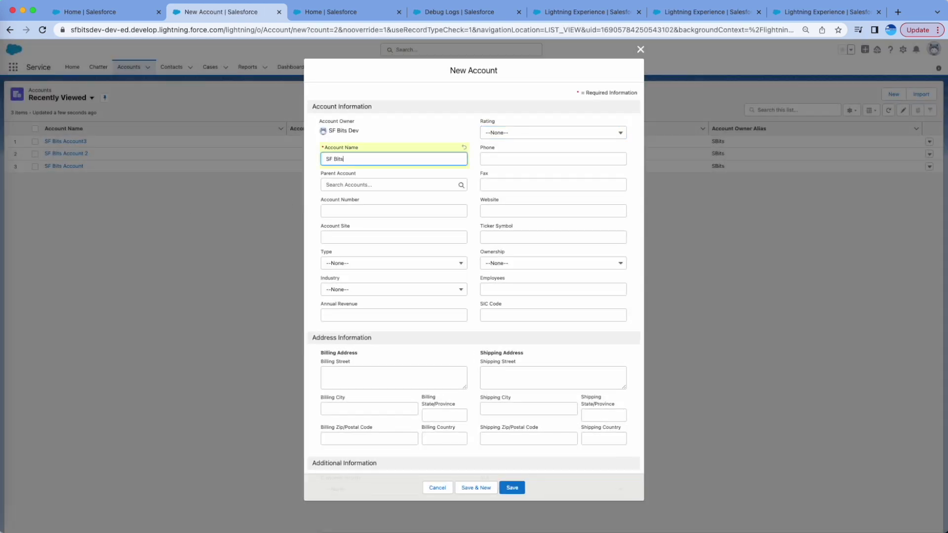
{"action": "type", "text": " Account4"}
{"action": "left_click", "coordinate": [510, 133]}
{"action": "left_click", "coordinate": [493, 177]}
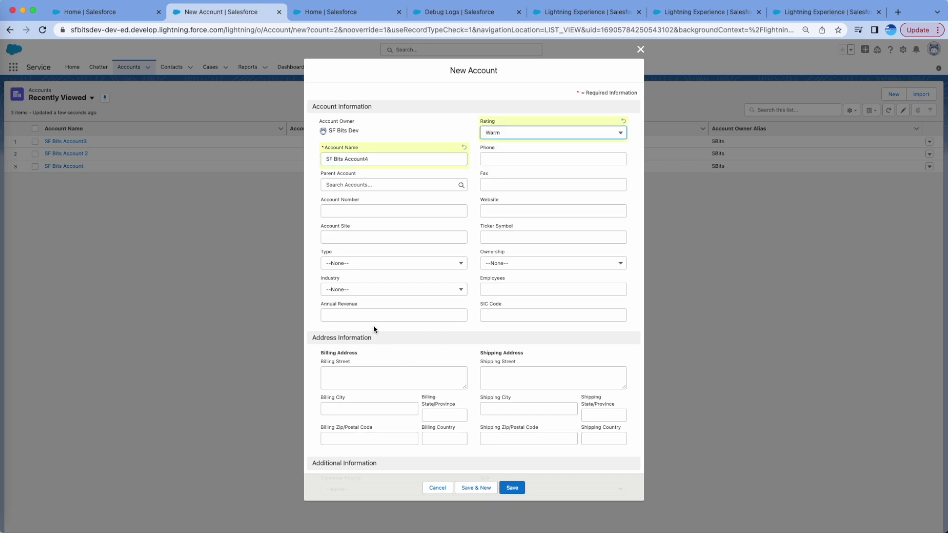
{"action": "left_click", "coordinate": [364, 293]}
{"action": "left_click", "coordinate": [355, 321]}
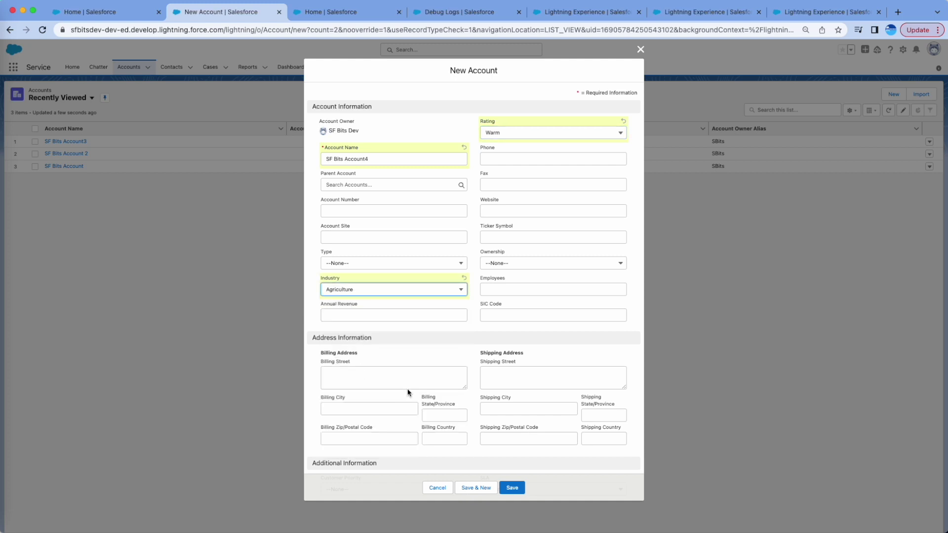
{"action": "scroll", "coordinate": [407, 392], "scroll_direction": "down", "scroll_amount": 4}
Set SLA to Silver, Customer Priority to Medium, Active to No, and save the account.
{"action": "left_click", "coordinate": [544, 315]}
{"action": "left_click", "coordinate": [503, 359]}
{"action": "left_click", "coordinate": [356, 318]}
{"action": "left_click", "coordinate": [345, 374]}
{"action": "left_click", "coordinate": [341, 395]}
{"action": "left_click", "coordinate": [342, 421]}
{"action": "left_click", "coordinate": [351, 438]}
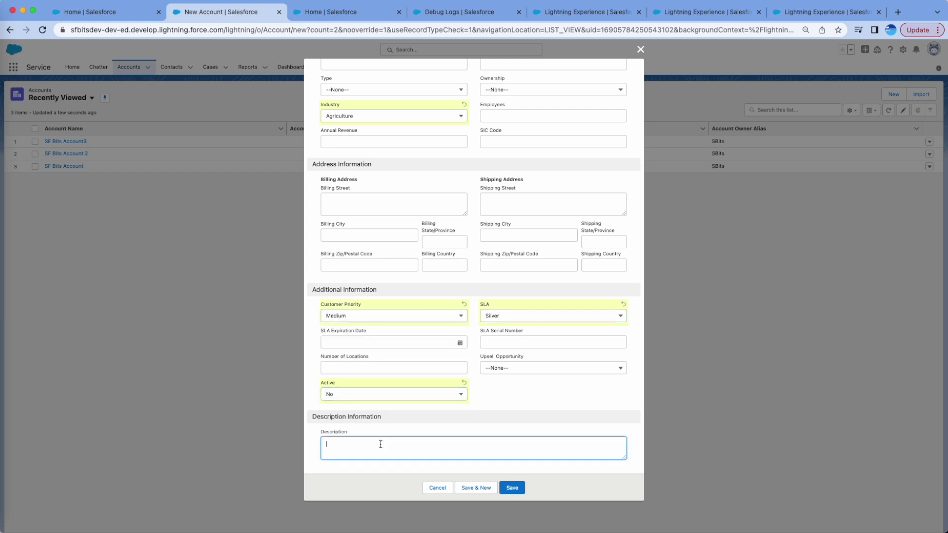
{"action": "left_click", "coordinate": [513, 488]}
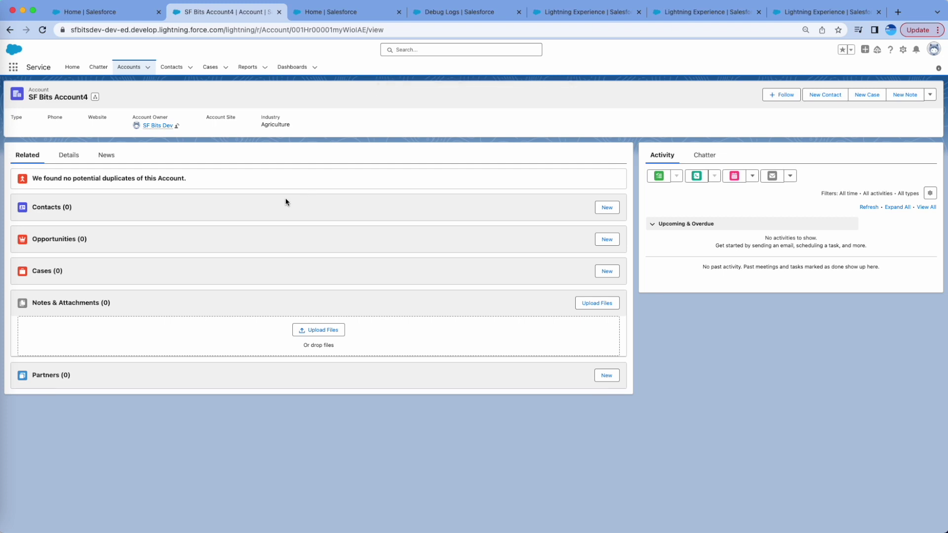
{"action": "left_click", "coordinate": [462, 20]}
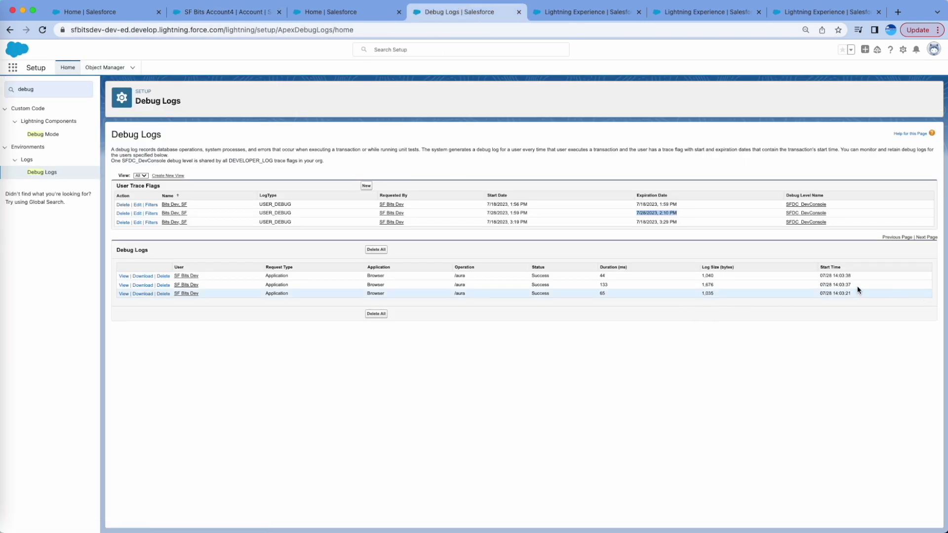
Reload the Debug Logs list and compare the older log entries' start times.
{"action": "left_click", "coordinate": [845, 277]}
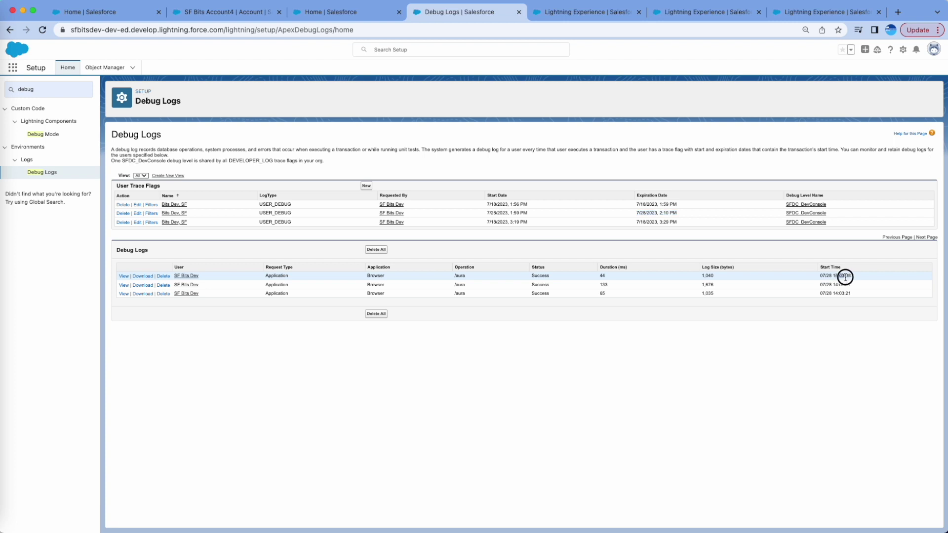
{"action": "left_click", "coordinate": [42, 30]}
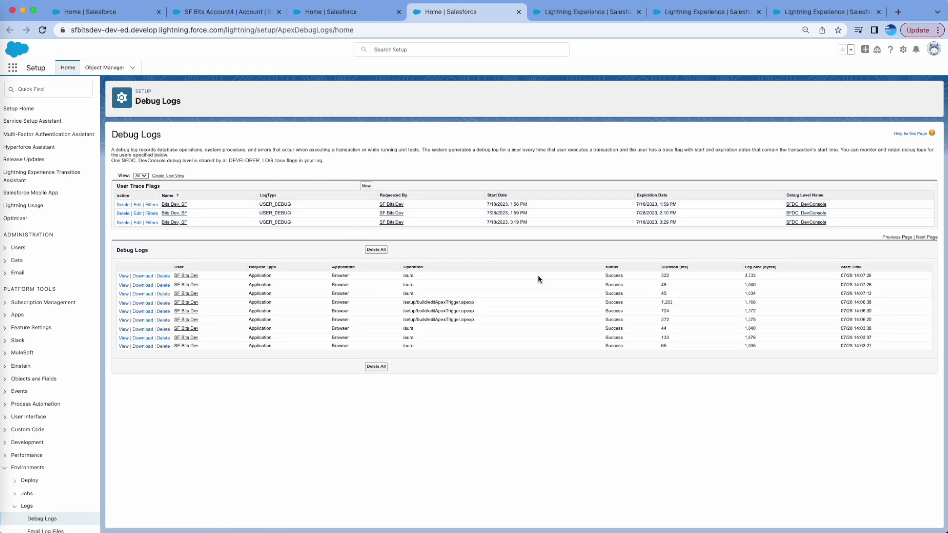
{"action": "left_click_drag", "start_coordinate": [877, 355], "coordinate": [842, 328]}
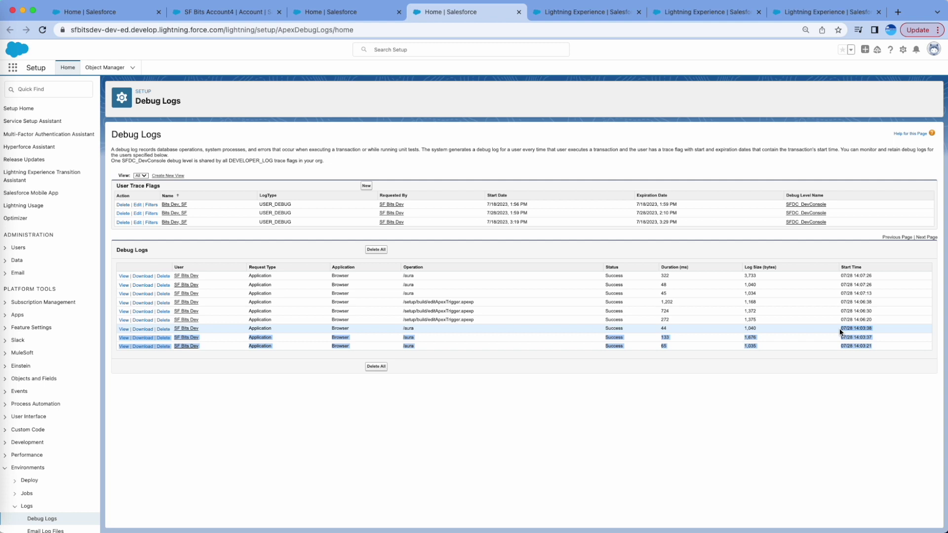
{"action": "left_click_drag", "start_coordinate": [841, 319], "coordinate": [801, 302]}
{"action": "left_click", "coordinate": [682, 235]}
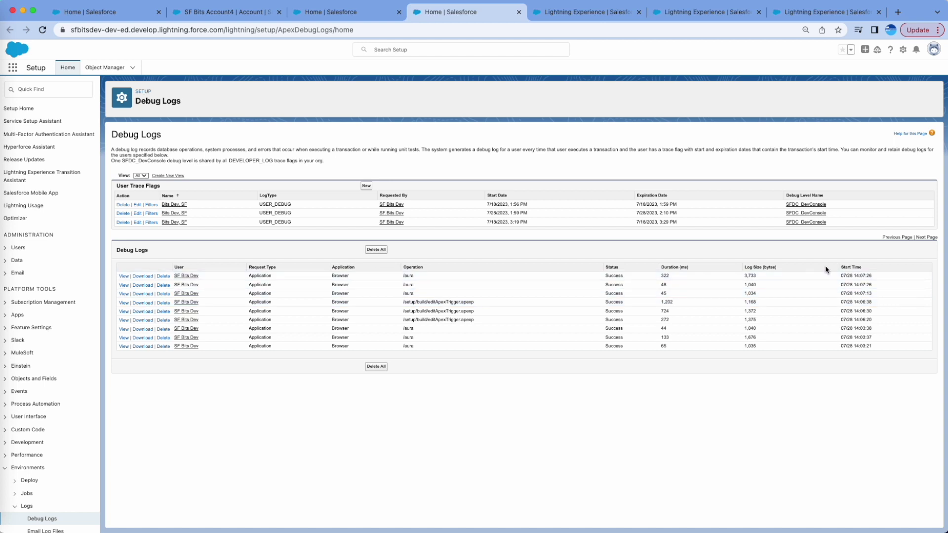
Pick out the newest 3,733-byte log and open it.
{"action": "left_click_drag", "start_coordinate": [722, 272], "coordinate": [749, 285]}
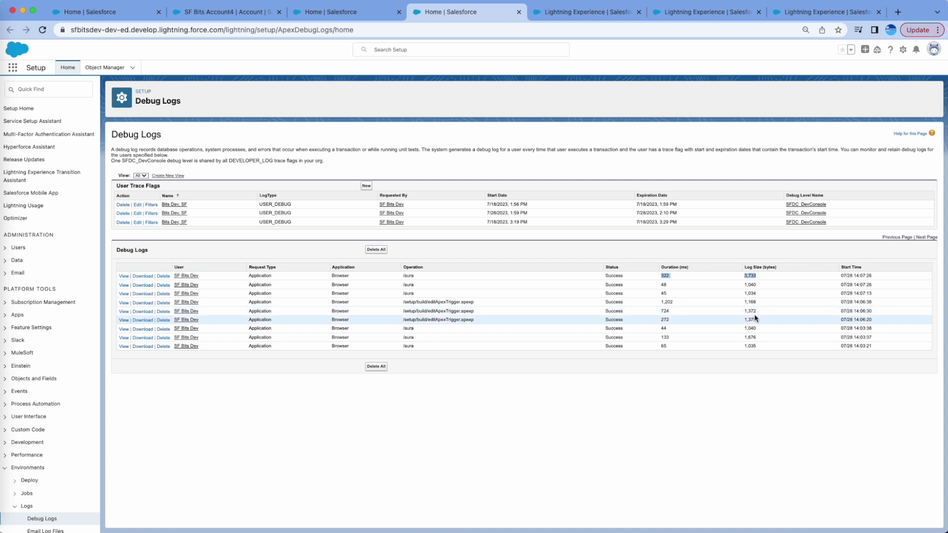
{"action": "left_click_drag", "start_coordinate": [757, 313], "coordinate": [744, 285]}
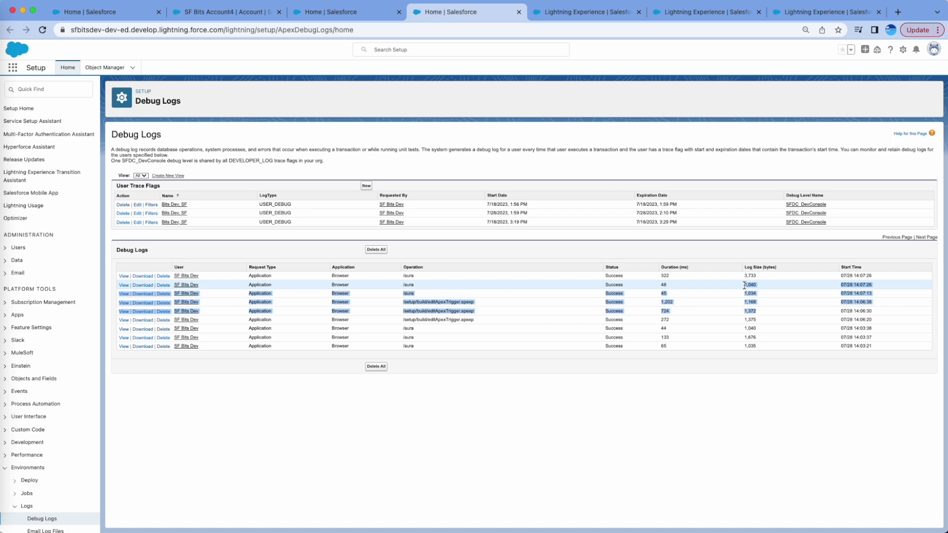
{"action": "left_click", "coordinate": [745, 285]}
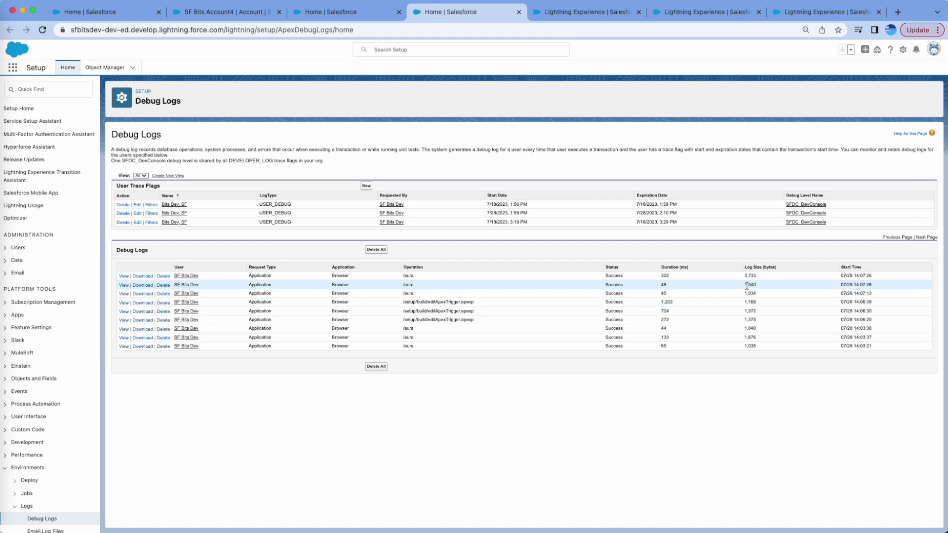
{"action": "left_click_drag", "start_coordinate": [769, 281], "coordinate": [546, 273]}
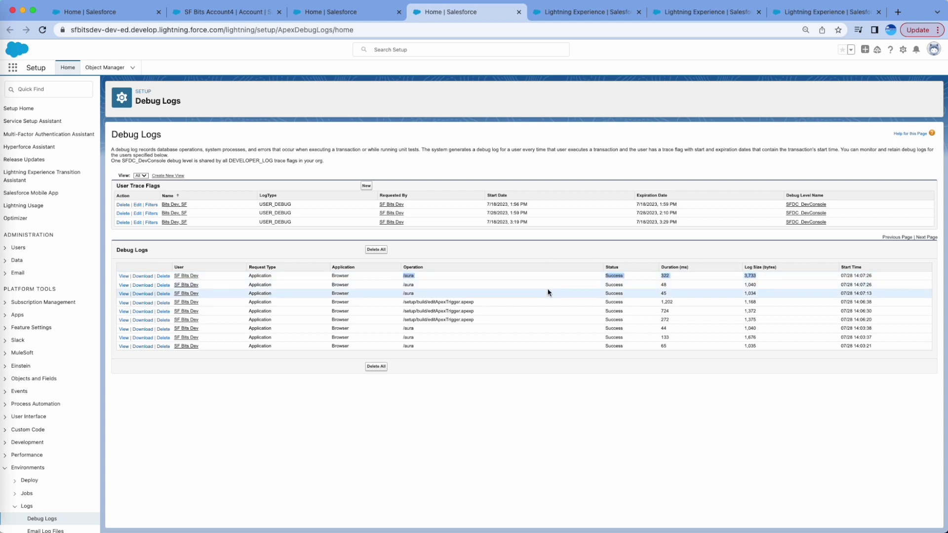
{"action": "left_click", "coordinate": [748, 283]}
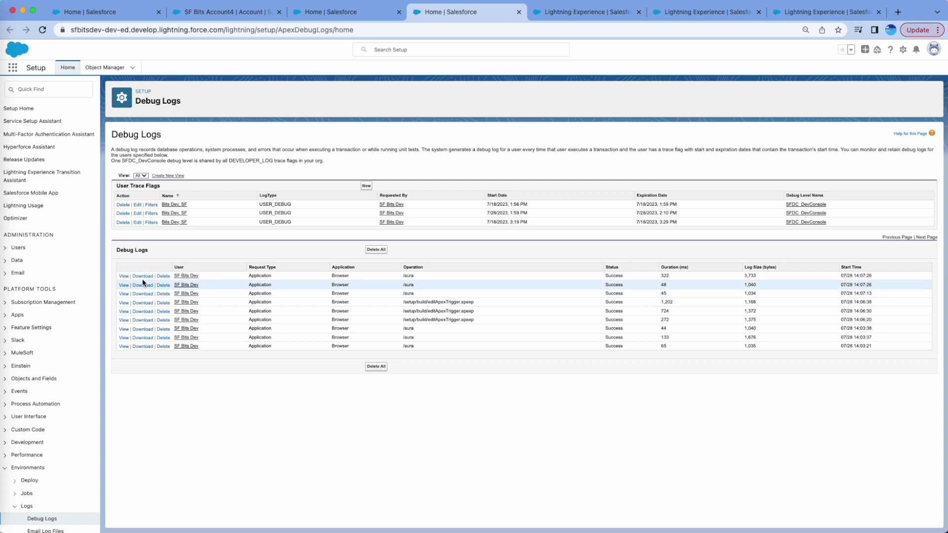
{"action": "left_click", "coordinate": [124, 277]}
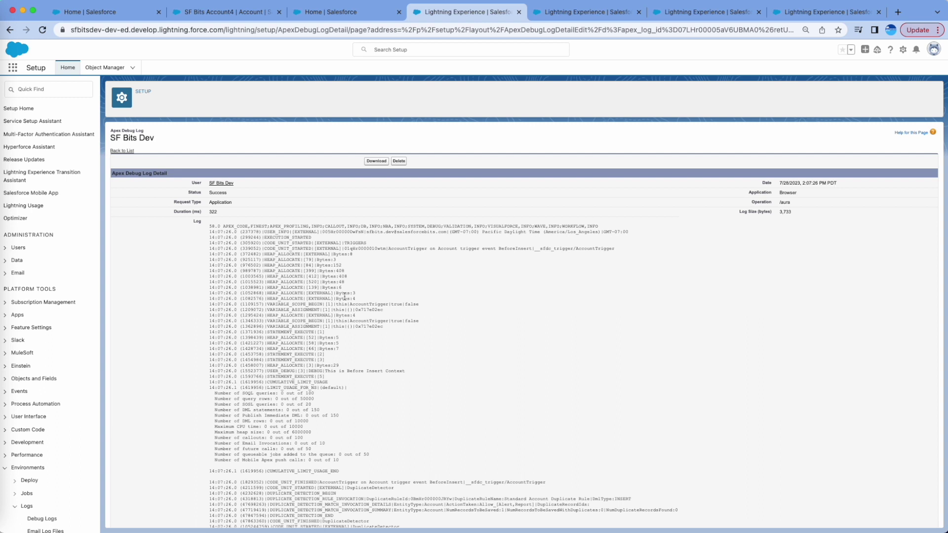
Read the log's 'Before Insert Context' debug line and the AccountTrigger CODE_UNIT start and finish lines.
{"action": "scroll", "coordinate": [348, 296], "scroll_direction": "down", "scroll_amount": 2}
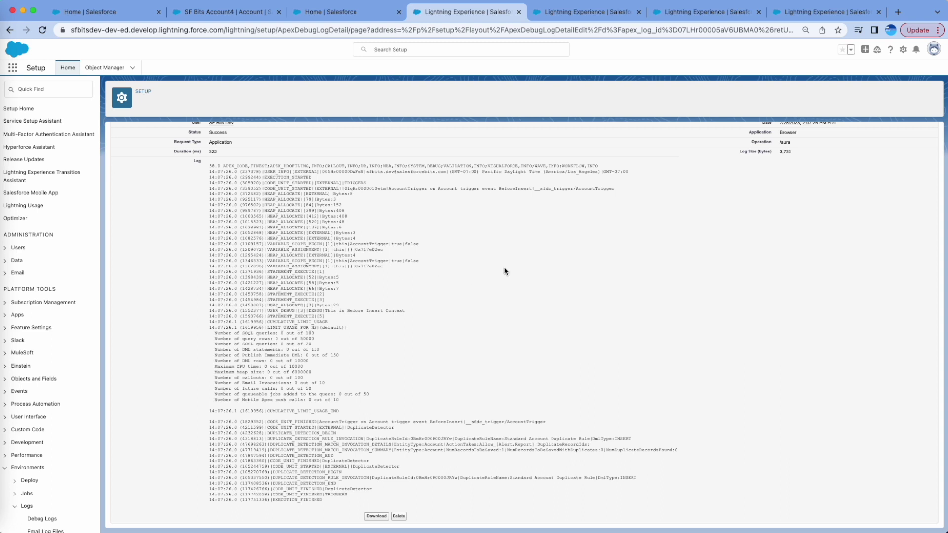
{"action": "left_click_drag", "start_coordinate": [412, 311], "coordinate": [209, 310]}
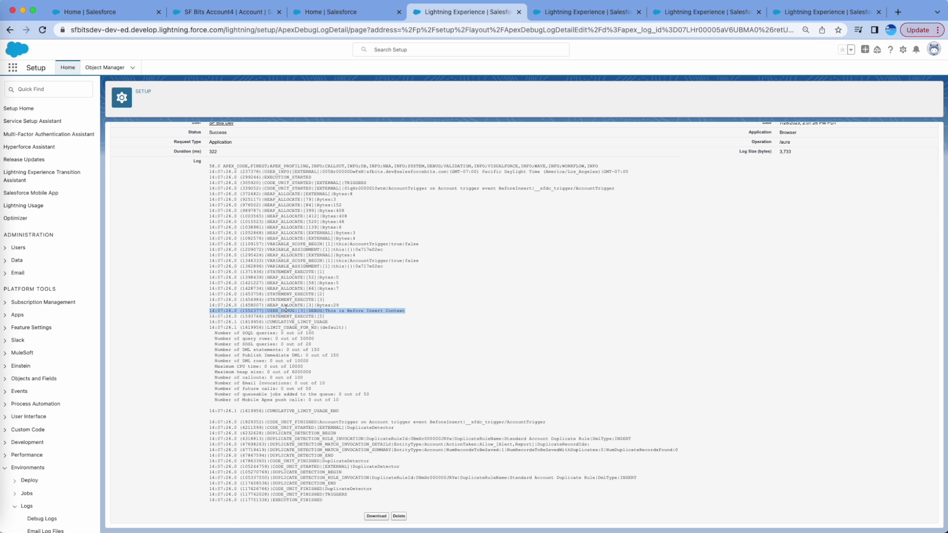
{"action": "double_click", "coordinate": [272, 267]}
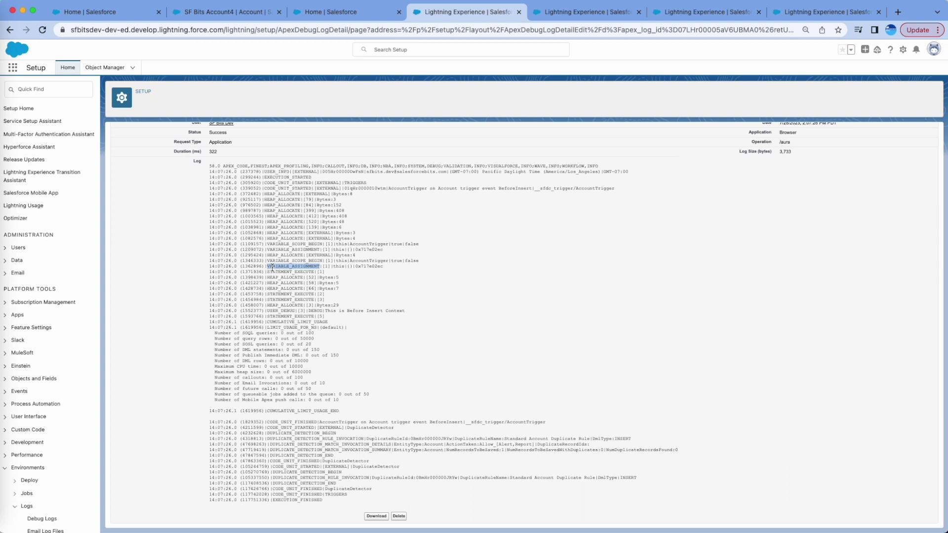
{"action": "double_click", "coordinate": [275, 272]}
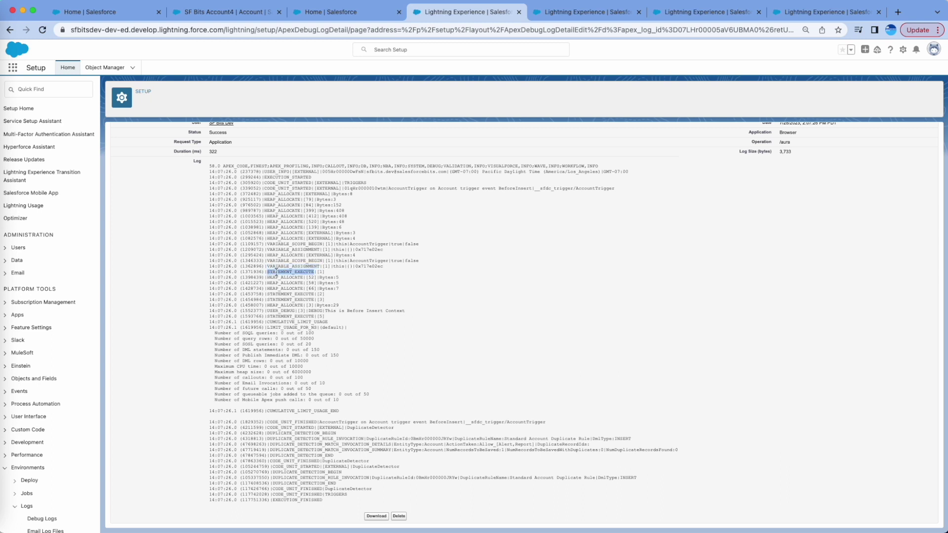
{"action": "left_click_drag", "start_coordinate": [278, 200], "coordinate": [329, 411]}
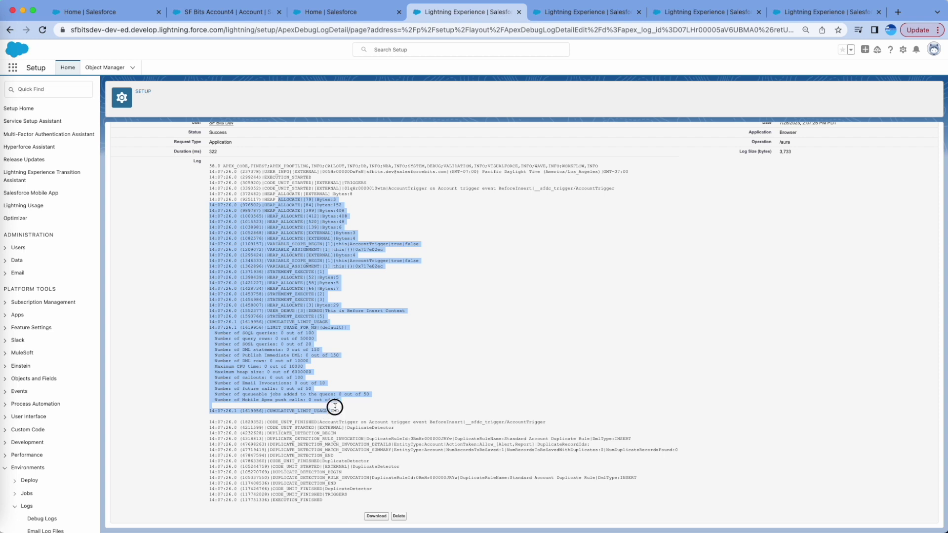
{"action": "left_click", "coordinate": [347, 406]}
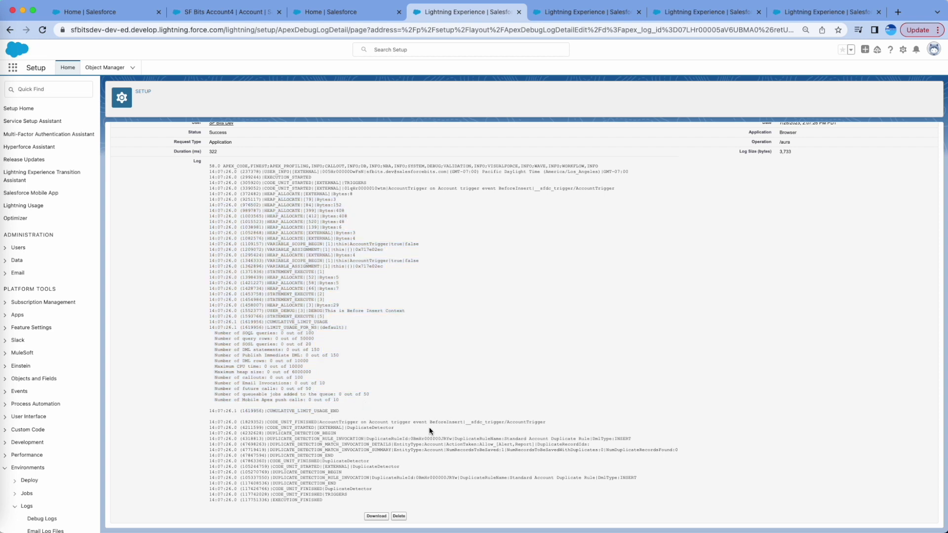
{"action": "triple_click", "coordinate": [330, 421]}
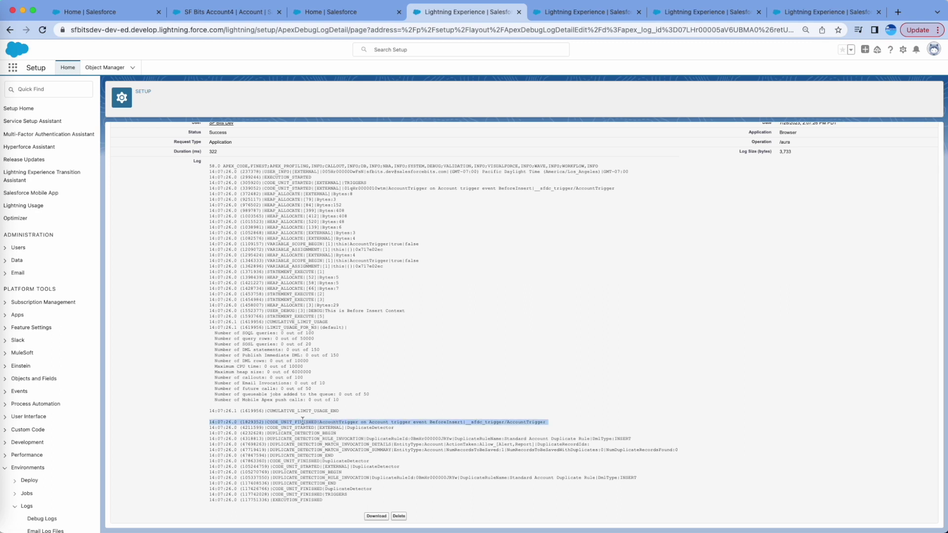
{"action": "double_click", "coordinate": [298, 423]}
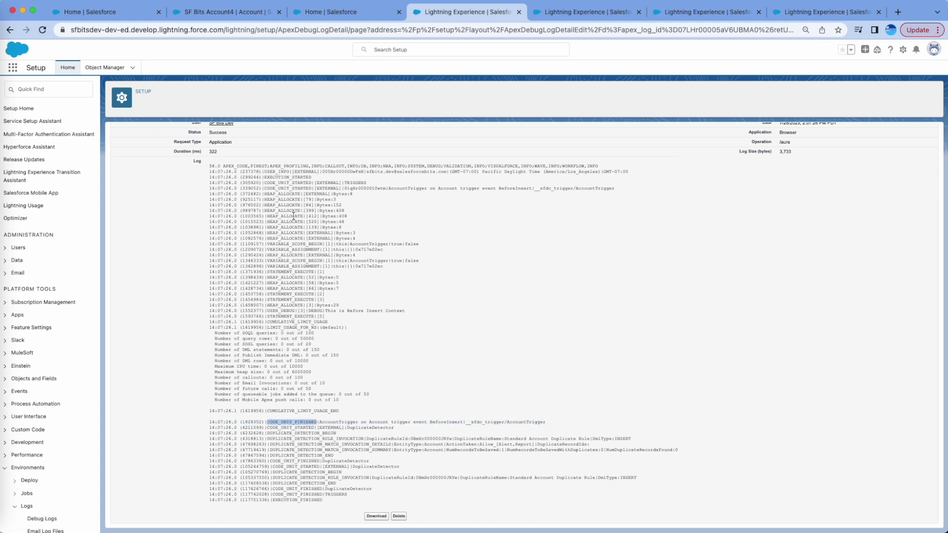
{"action": "double_click", "coordinate": [286, 188]}
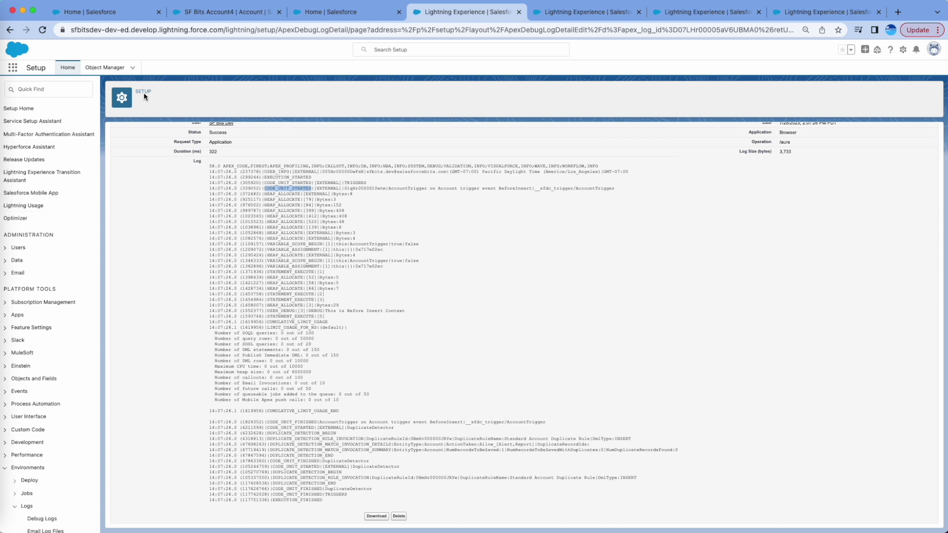
Switch to the Service app and open SF Bits Account4 from the Accounts list.
{"action": "left_click", "coordinate": [69, 68]}
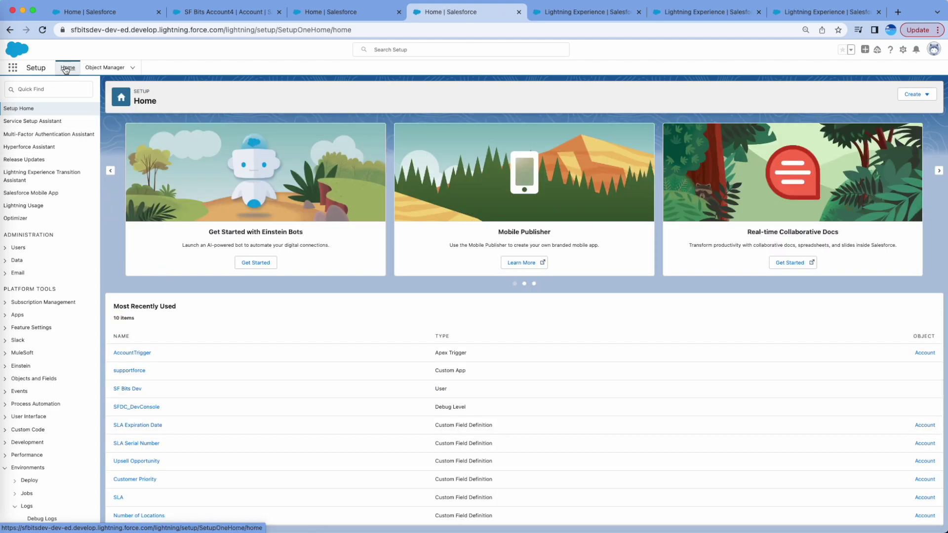
{"action": "left_click", "coordinate": [13, 68]}
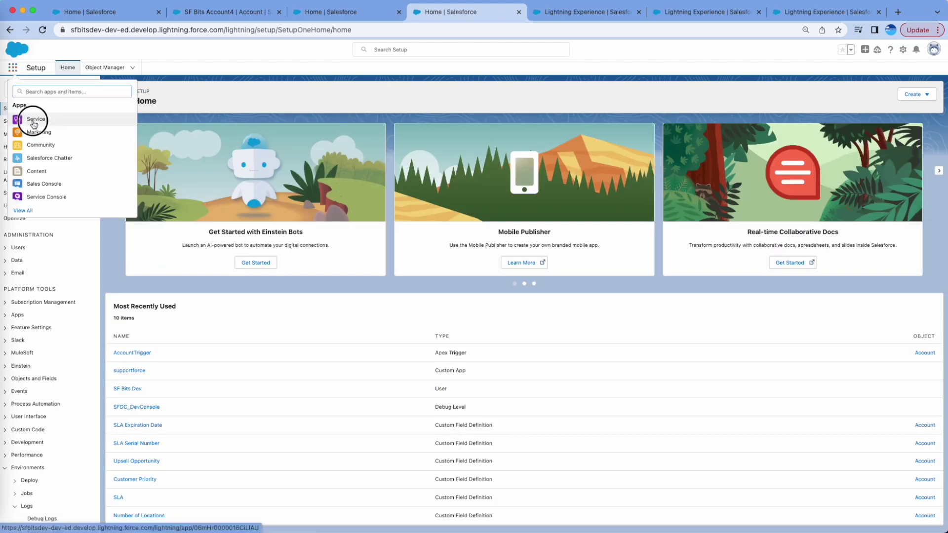
{"action": "left_click", "coordinate": [34, 122]}
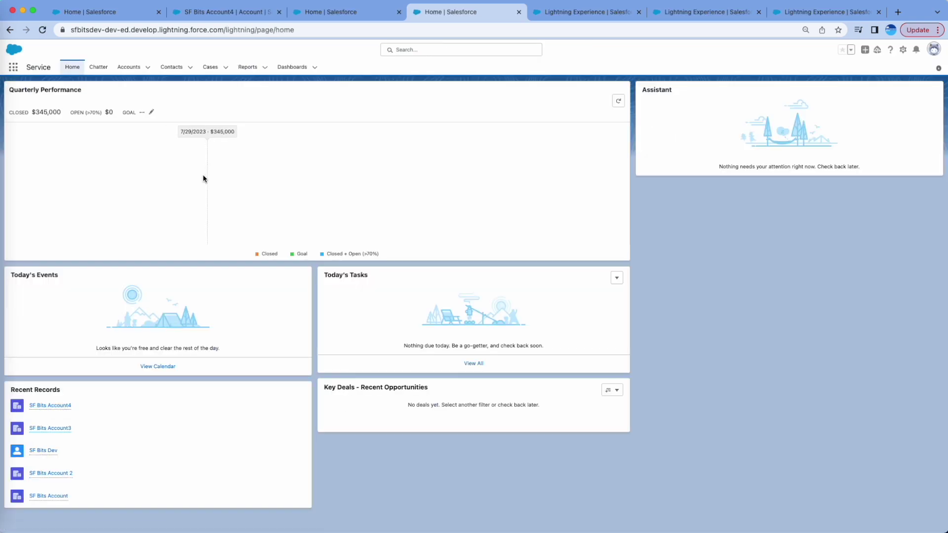
{"action": "left_click", "coordinate": [124, 66]}
{"action": "left_click", "coordinate": [75, 142]}
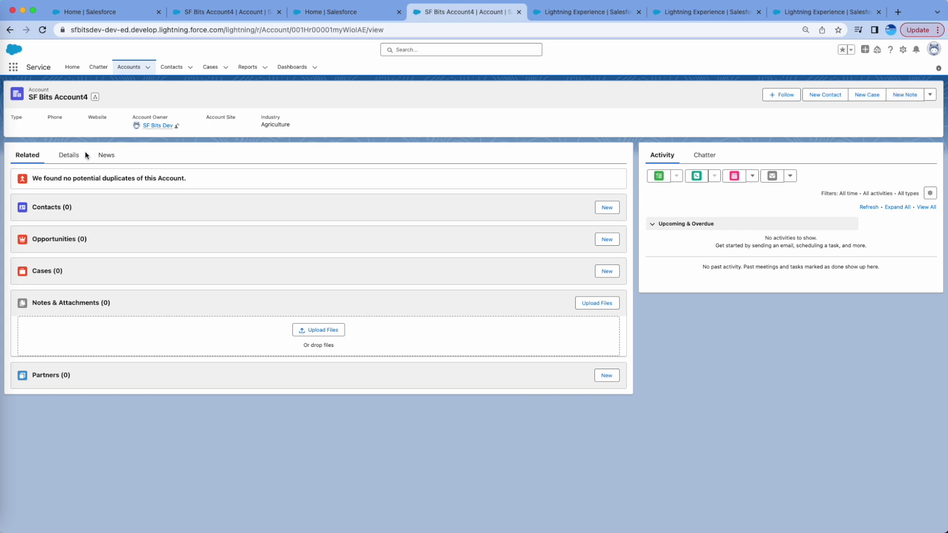
Enter a phone number on SF Bits Account4's Details tab, save it, and go back.
{"action": "left_click", "coordinate": [67, 155]}
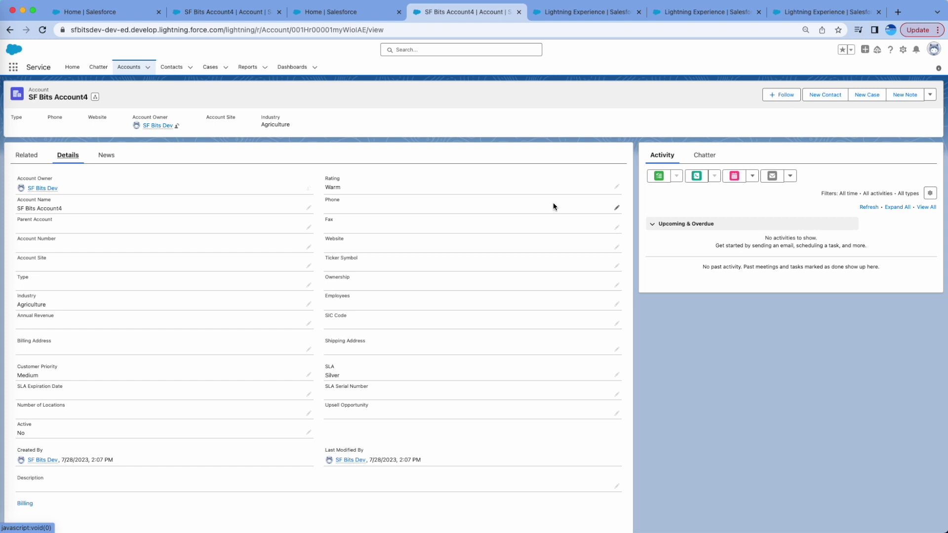
{"action": "left_click", "coordinate": [616, 208]}
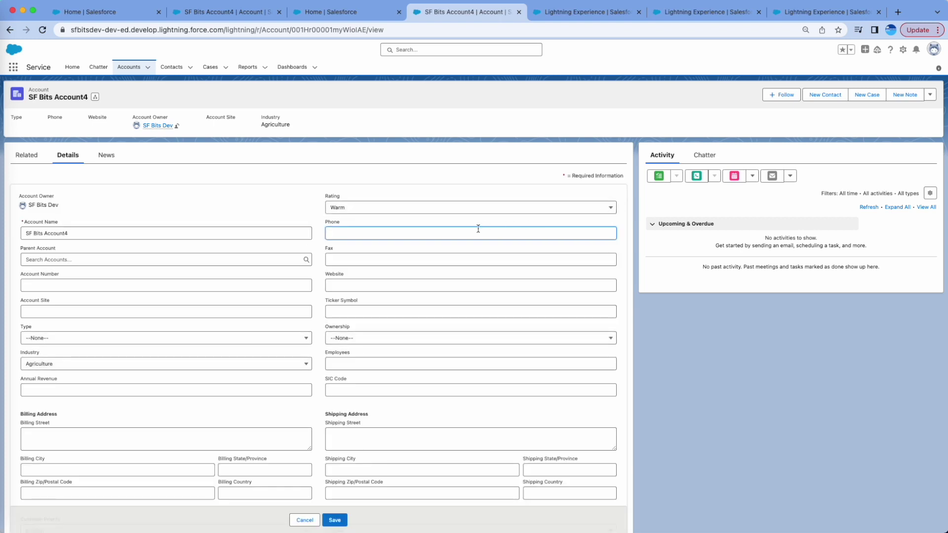
{"action": "type", "text": "98898989898"}
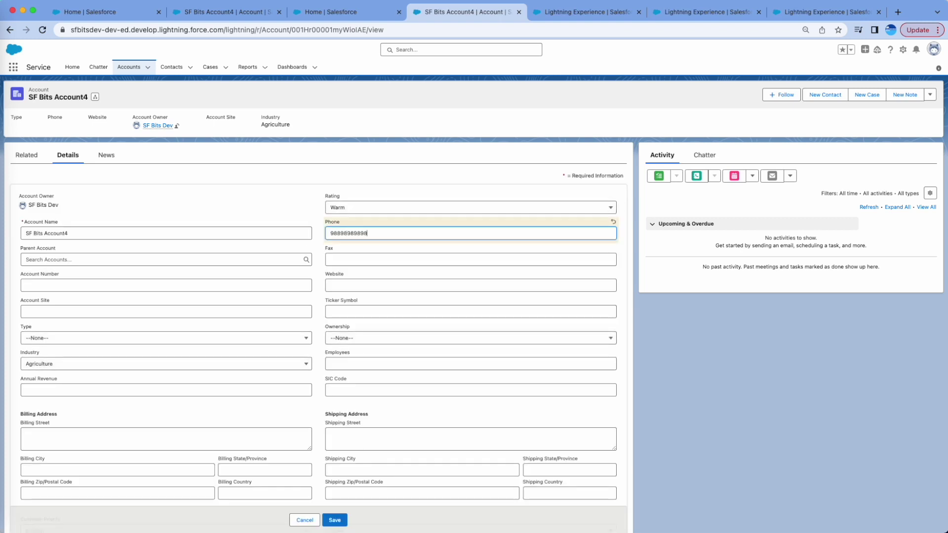
{"action": "left_click", "coordinate": [341, 523]}
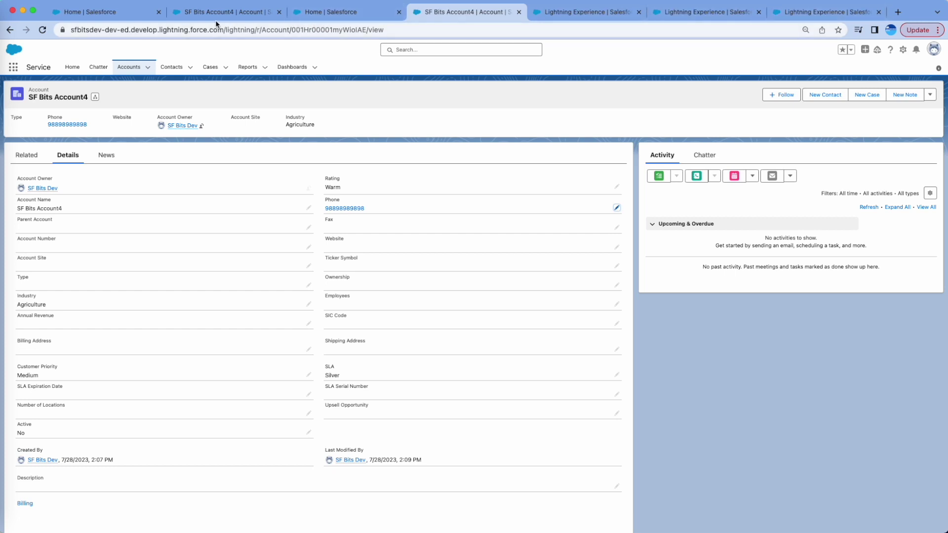
{"action": "left_click", "coordinate": [10, 30]}
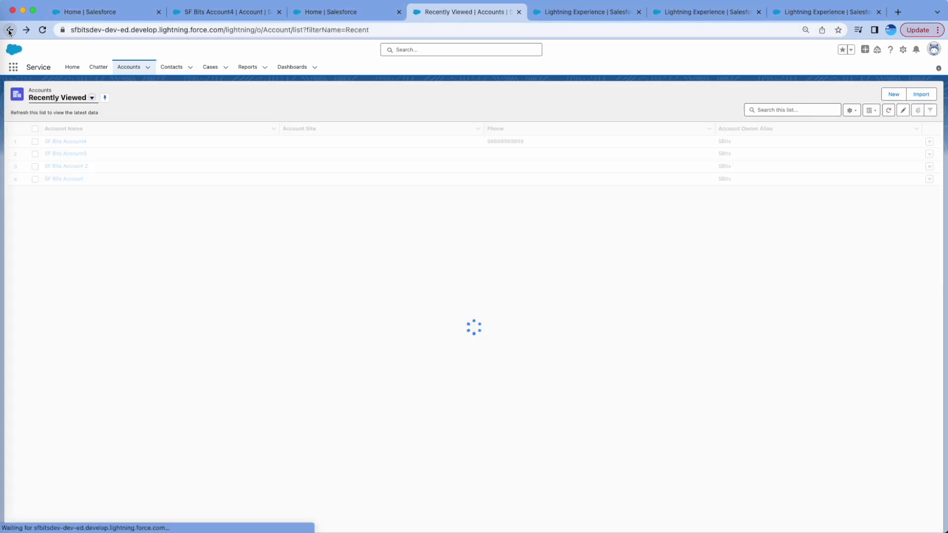
Return to Setup, find Debug Logs via Quick Find 'deb', and reload the list.
{"action": "left_click", "coordinate": [9, 30]}
{"action": "left_click", "coordinate": [9, 31]}
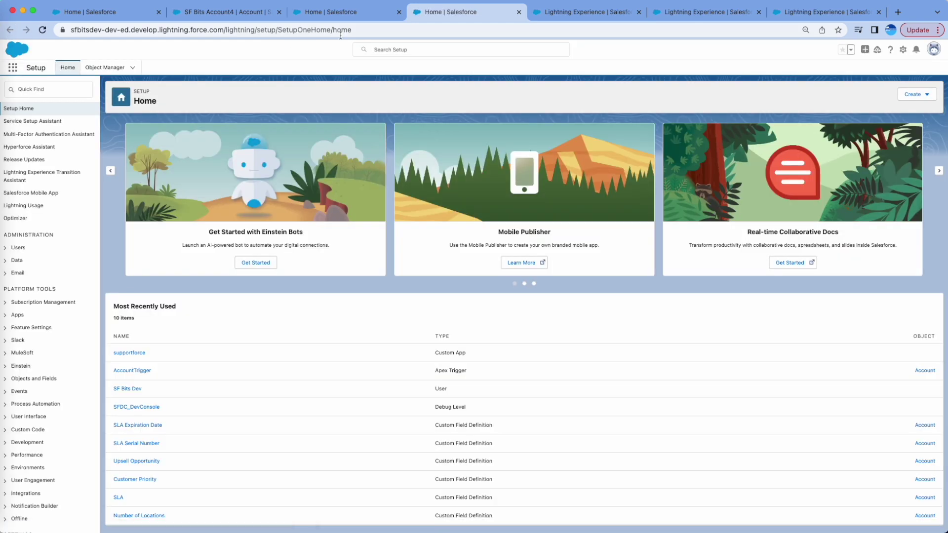
{"action": "left_click", "coordinate": [44, 89]}
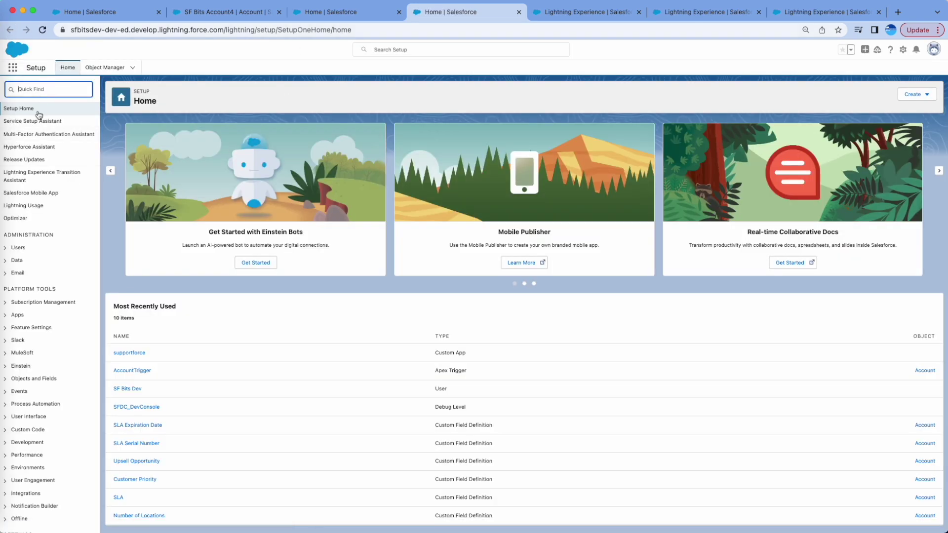
{"action": "type", "text": "deb"}
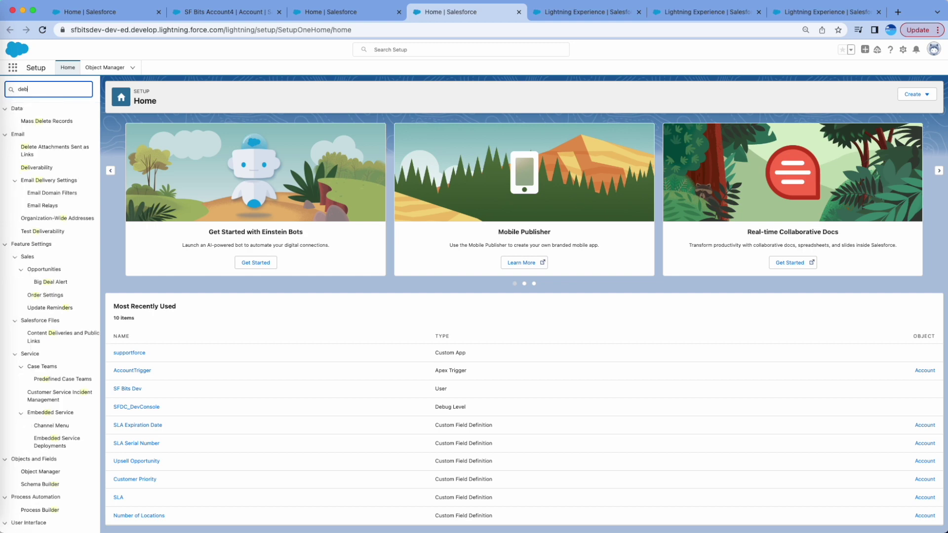
{"action": "left_click", "coordinate": [39, 173]}
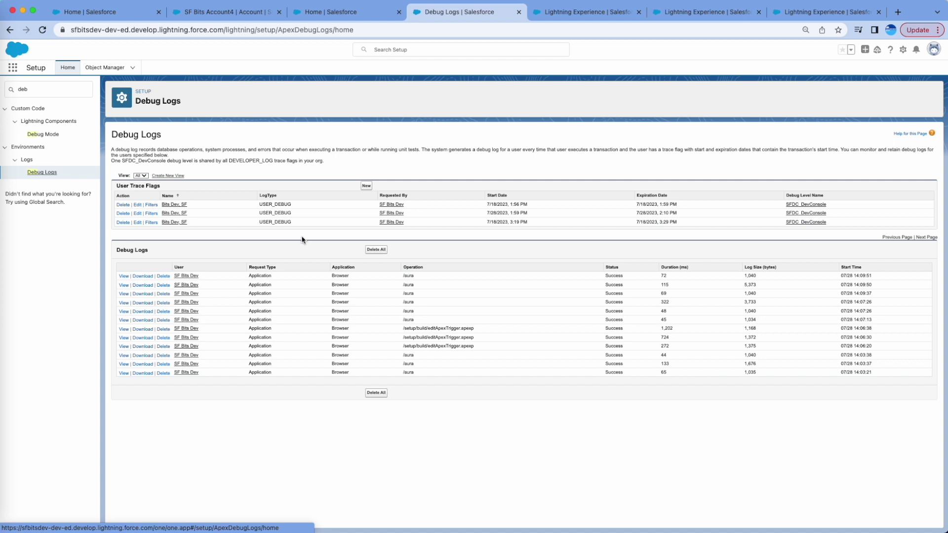
{"action": "left_click", "coordinate": [42, 32]}
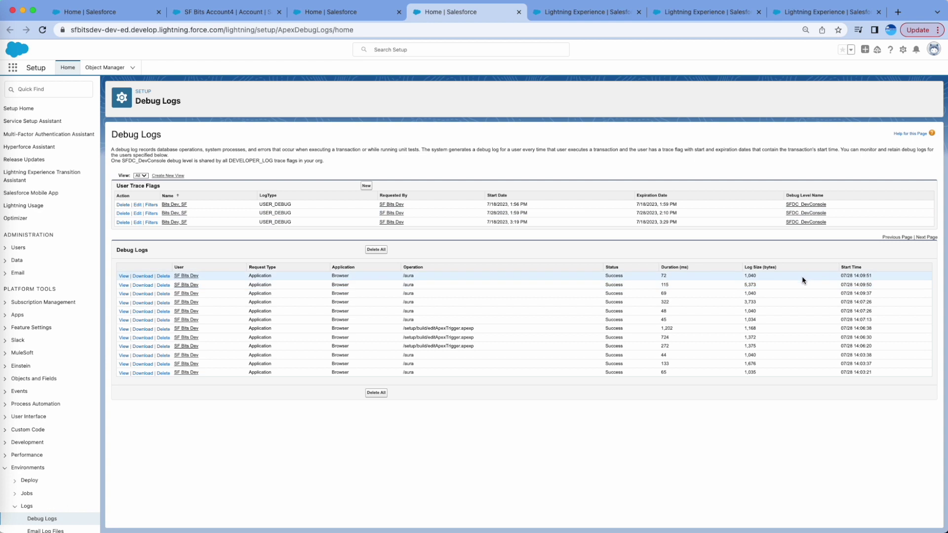
Compare the new 14:09 log rows and open the 5,373-byte log.
{"action": "triple_click", "coordinate": [878, 319]}
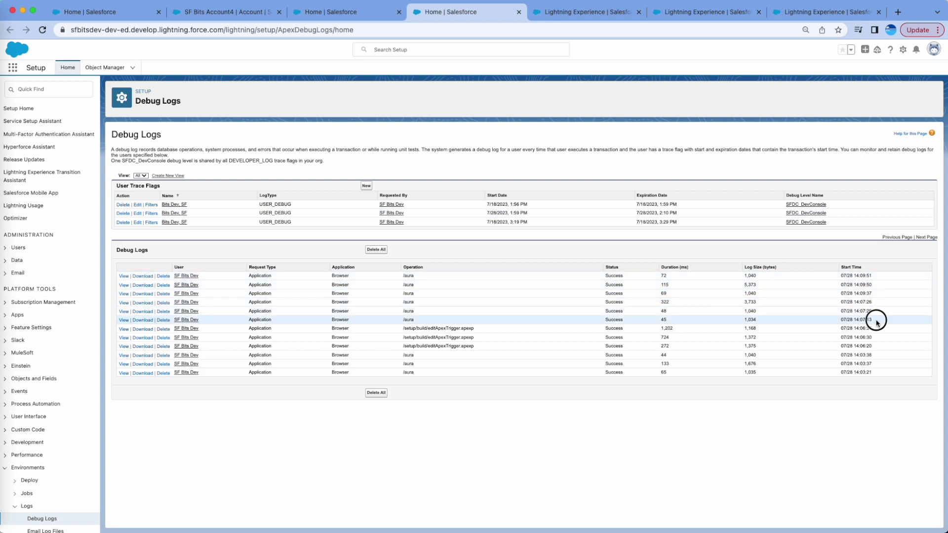
{"action": "left_click", "coordinate": [874, 345], "text": "shift"}
{"action": "left_click_drag", "start_coordinate": [867, 310], "coordinate": [836, 272]}
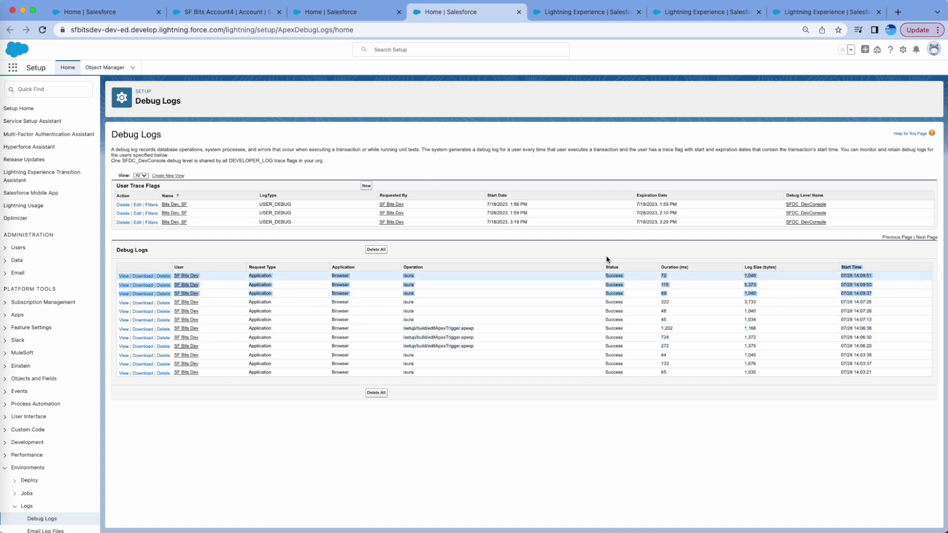
{"action": "left_click", "coordinate": [717, 244]}
{"action": "left_click_drag", "start_coordinate": [762, 286], "coordinate": [733, 285]}
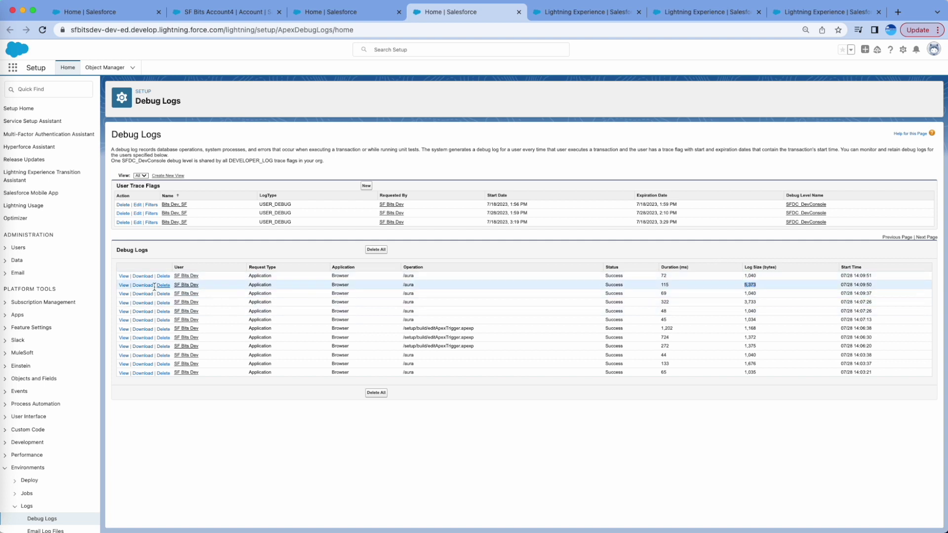
{"action": "left_click", "coordinate": [124, 286]}
{"action": "scroll", "coordinate": [293, 264], "scroll_direction": "down", "scroll_amount": 5}
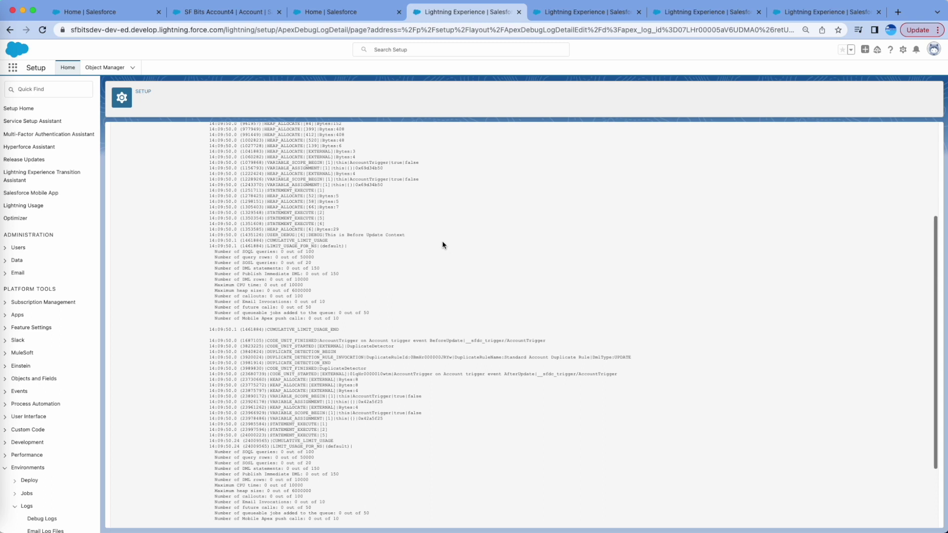
{"action": "left_click_drag", "start_coordinate": [406, 235], "coordinate": [209, 236]}
{"action": "scroll", "coordinate": [390, 252], "scroll_direction": "down", "scroll_amount": 1}
{"action": "scroll", "coordinate": [379, 245], "scroll_direction": "up", "scroll_amount": 3}
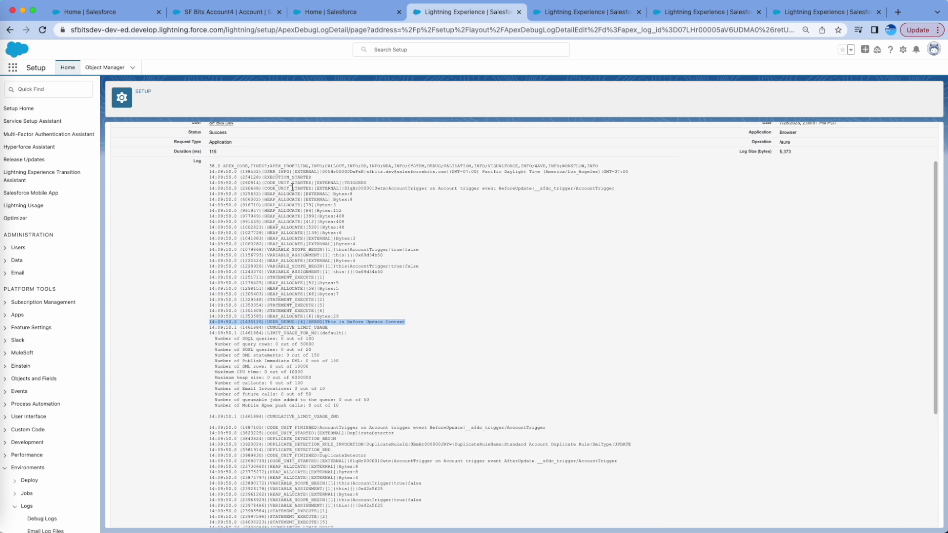
{"action": "double_click", "coordinate": [294, 188]}
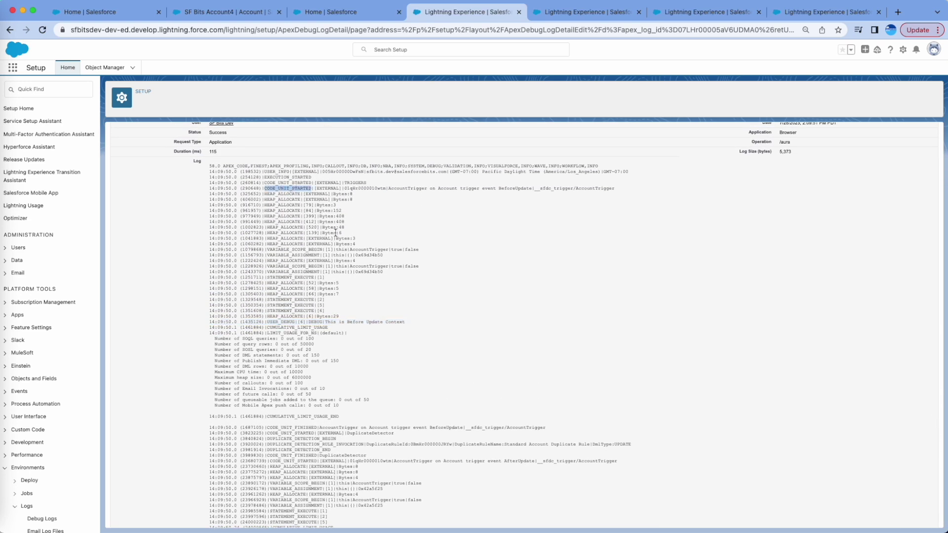
{"action": "scroll", "coordinate": [341, 234], "scroll_direction": "down", "scroll_amount": 3}
{"action": "double_click", "coordinate": [303, 368]}
{"action": "scroll", "coordinate": [354, 381], "scroll_direction": "down", "scroll_amount": 6}
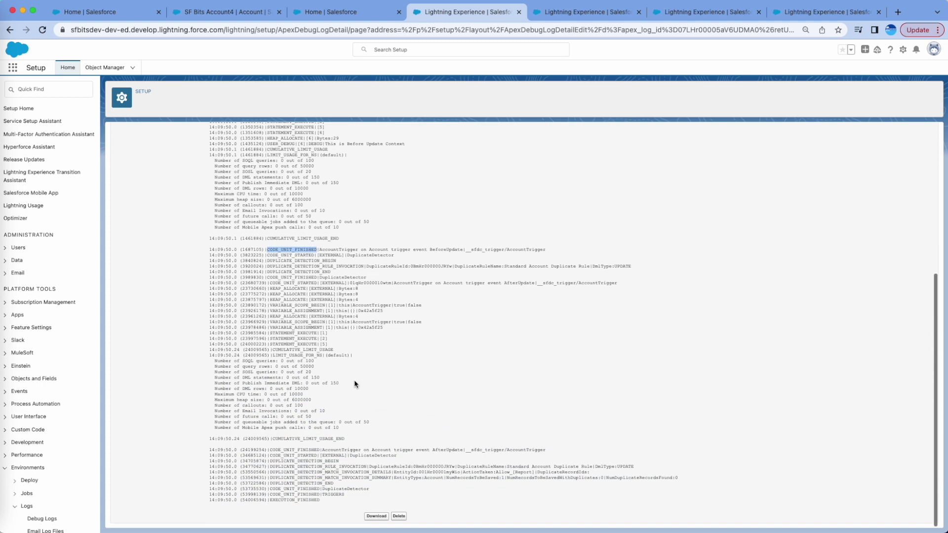
{"action": "left_click_drag", "start_coordinate": [349, 428], "coordinate": [209, 362]}
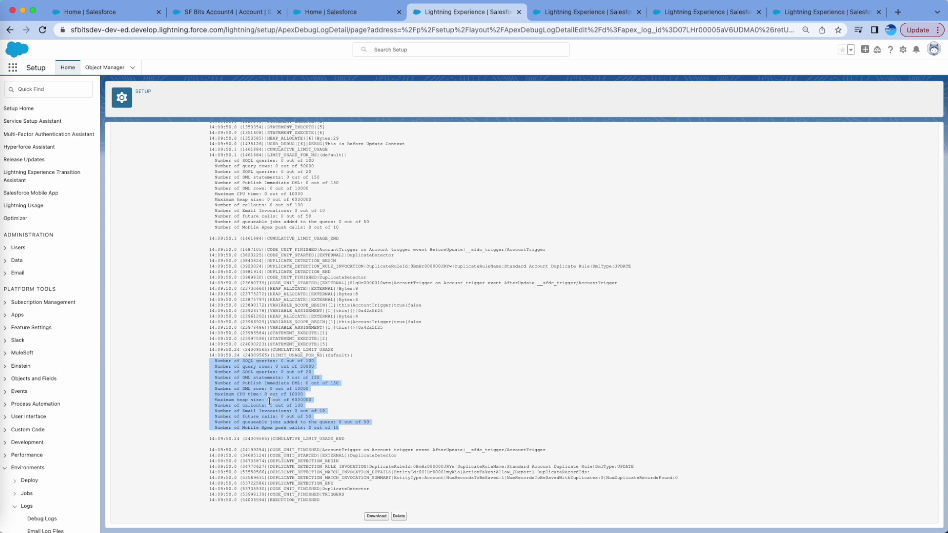
{"action": "left_click", "coordinate": [216, 370]}
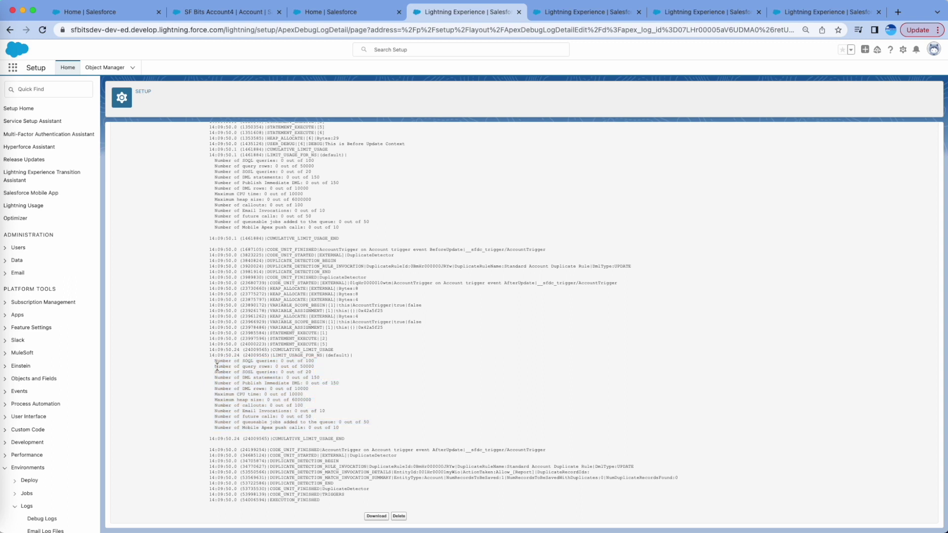
{"action": "left_click_drag", "start_coordinate": [215, 361], "coordinate": [367, 432]}
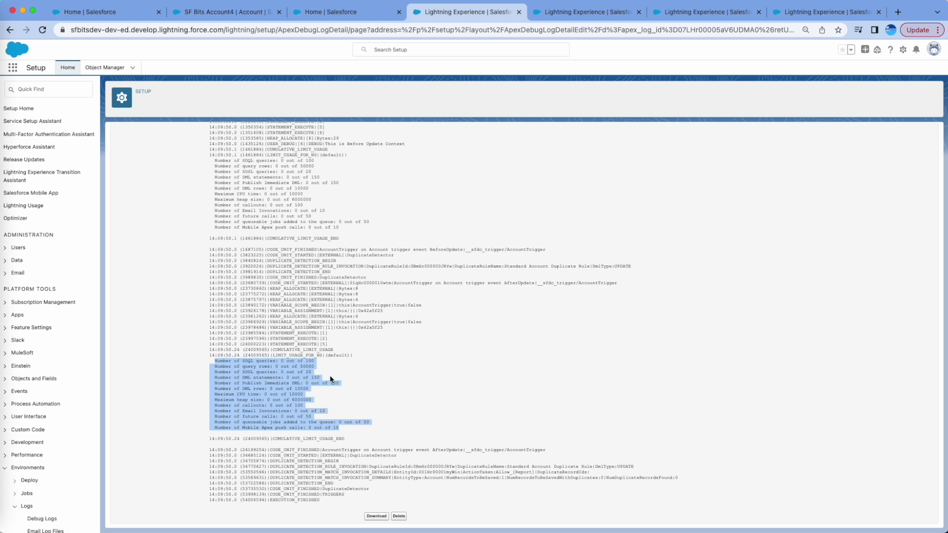
{"action": "left_click", "coordinate": [294, 361]}
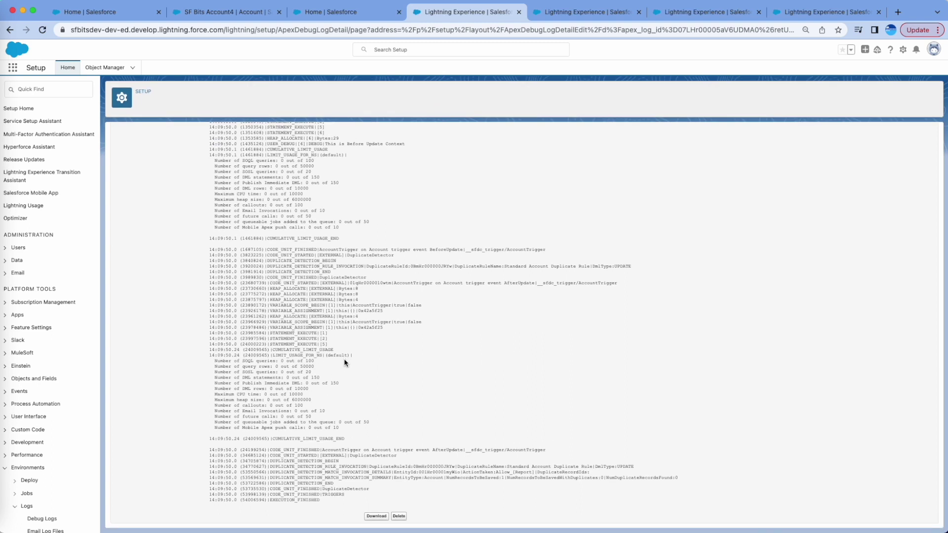
{"action": "scroll", "coordinate": [355, 338], "scroll_direction": "up", "scroll_amount": 5}
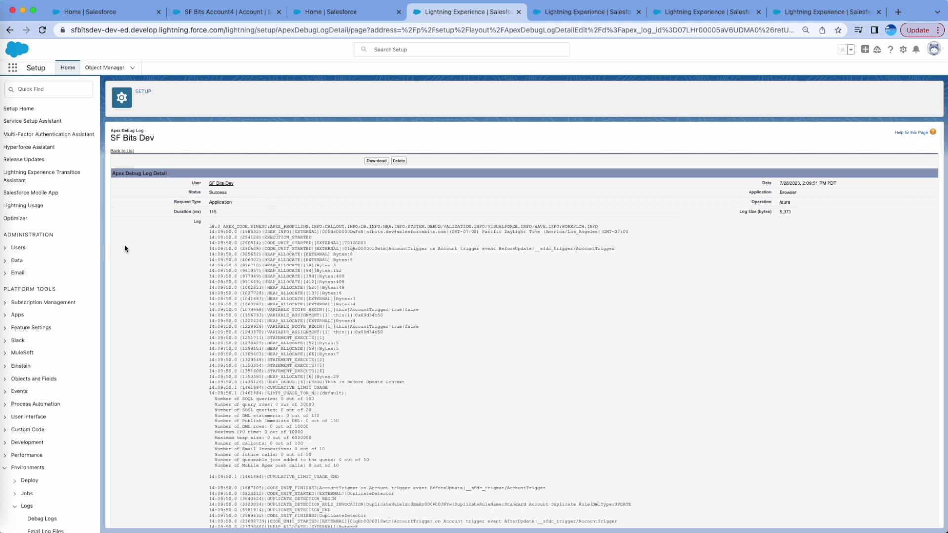
Launch the Developer Console, move it aside, and return to SF Bits Account4's details.
{"action": "left_click_drag", "start_coordinate": [209, 226], "coordinate": [420, 460]}
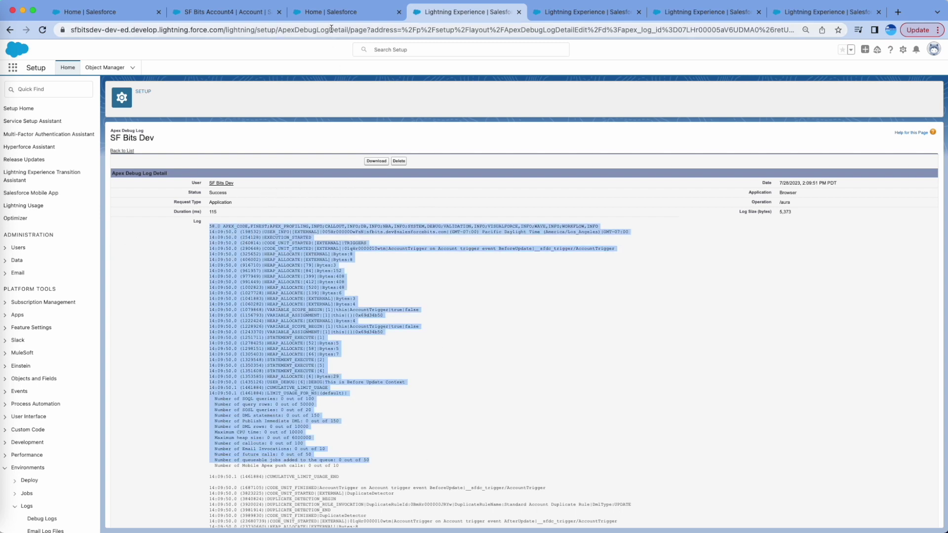
{"action": "left_click", "coordinate": [32, 89]}
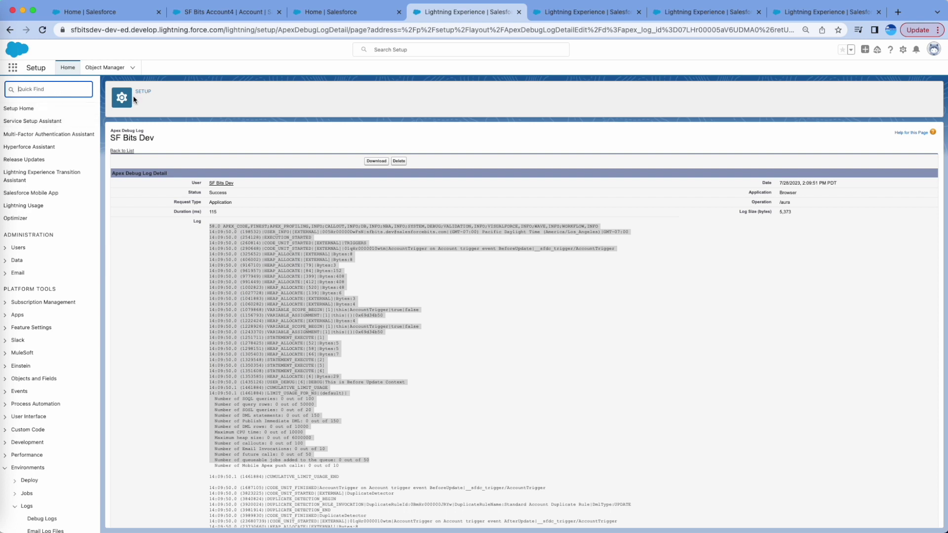
{"action": "left_click", "coordinate": [901, 51]}
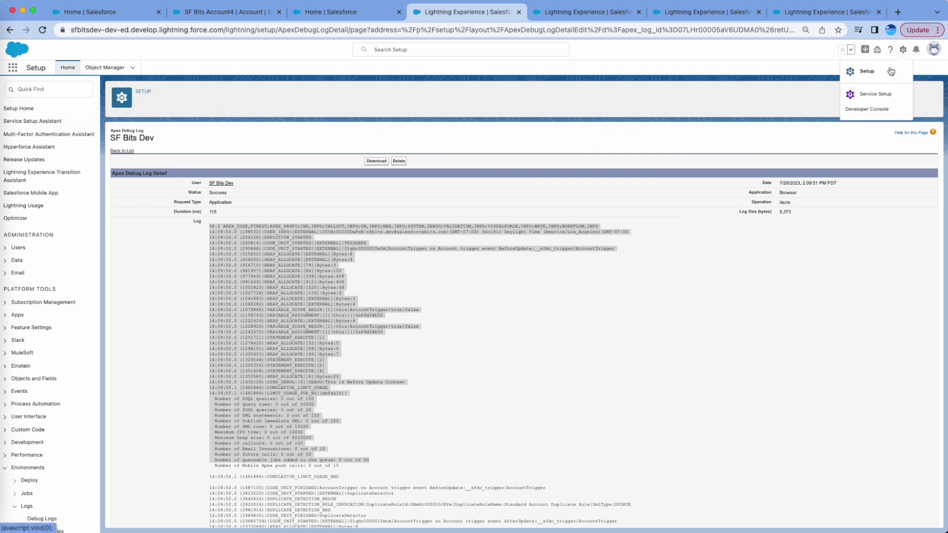
{"action": "left_click", "coordinate": [866, 109]}
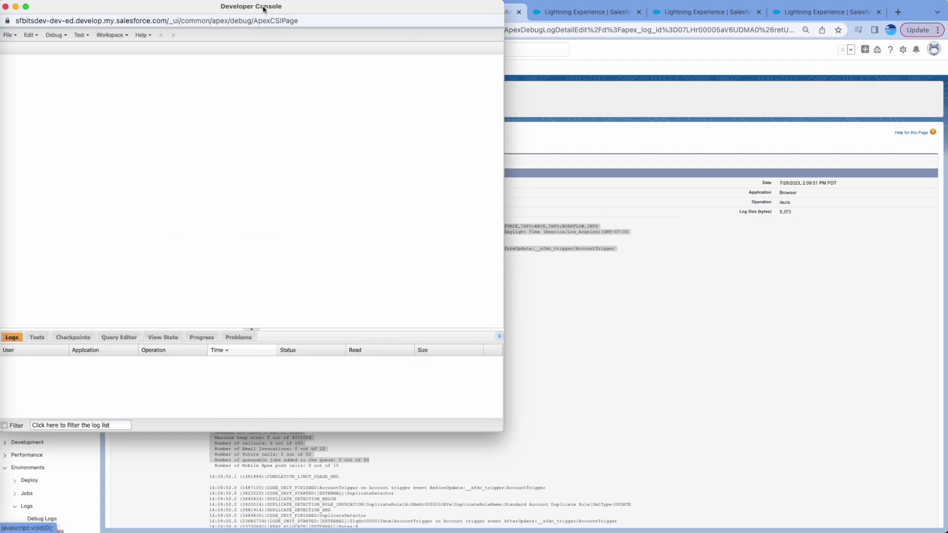
{"action": "left_click_drag", "start_coordinate": [262, 8], "coordinate": [626, 60]}
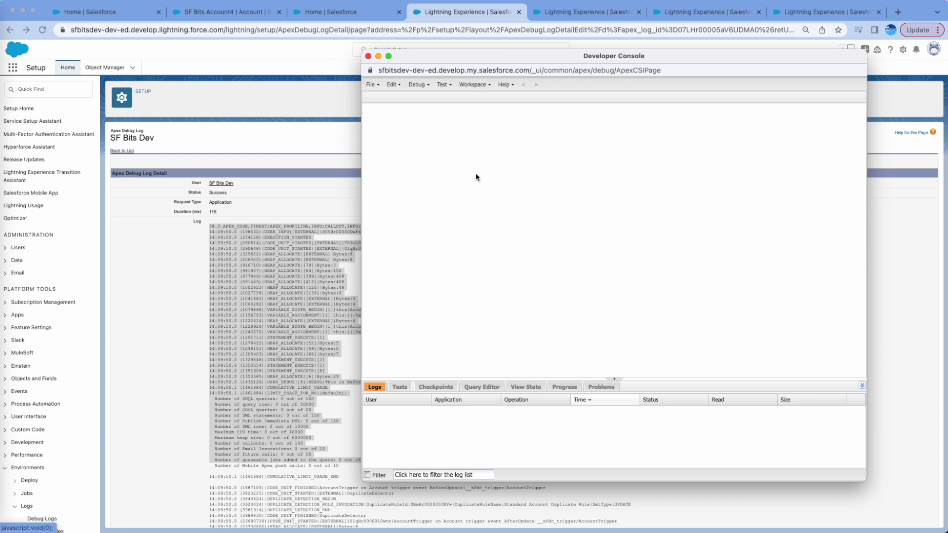
{"action": "left_click", "coordinate": [215, 15]}
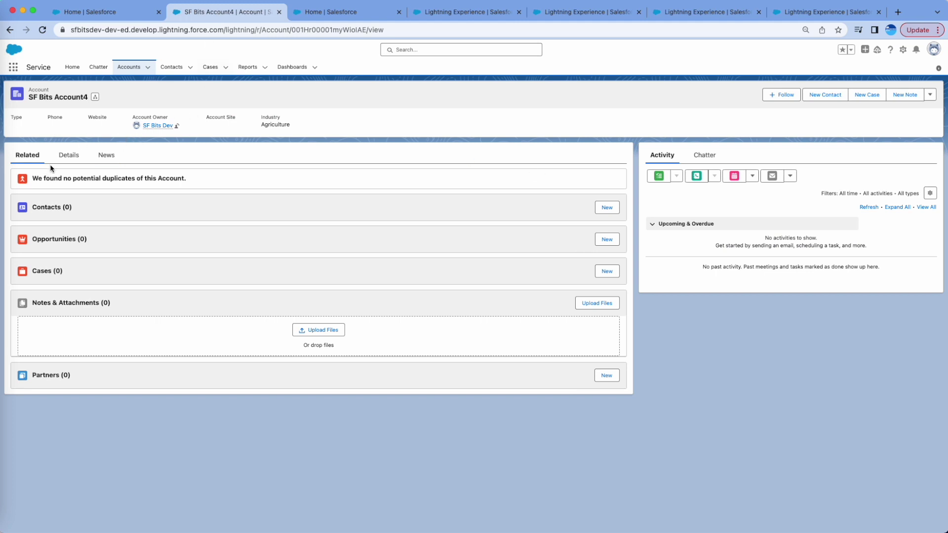
{"action": "left_click", "coordinate": [68, 156]}
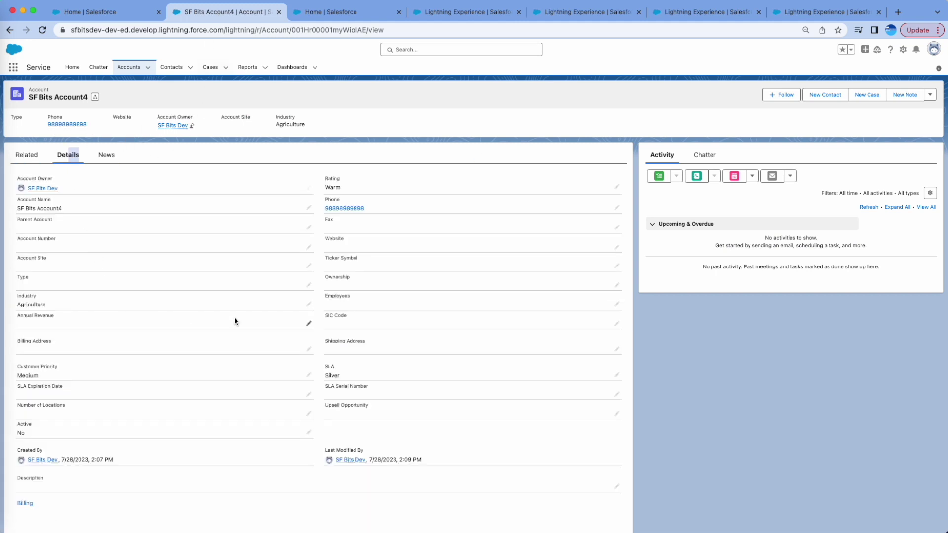
Set SF Bits Account4's Type to Customer - Channel, save, and return to the Developer Console.
{"action": "left_click", "coordinate": [310, 306]}
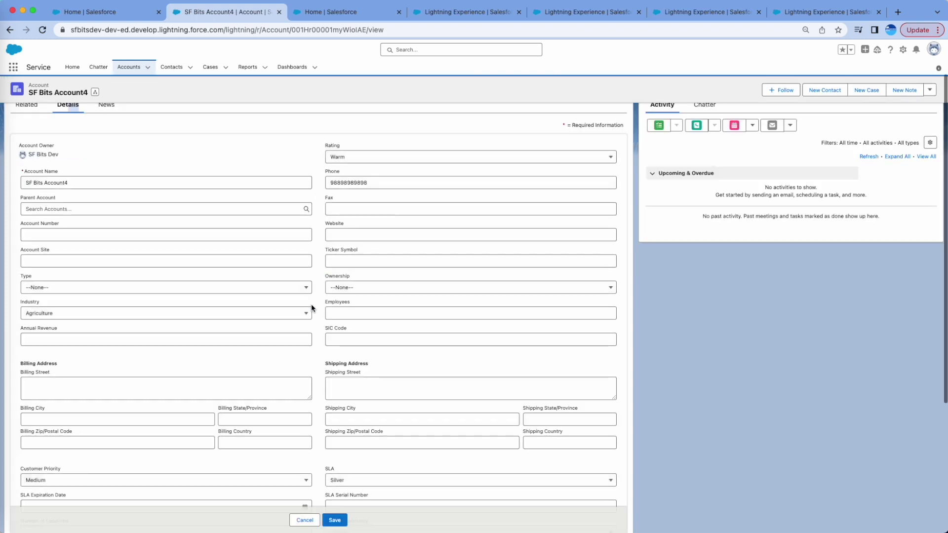
{"action": "double_click", "coordinate": [278, 294]}
{"action": "left_click", "coordinate": [279, 293]}
{"action": "left_click", "coordinate": [153, 343]}
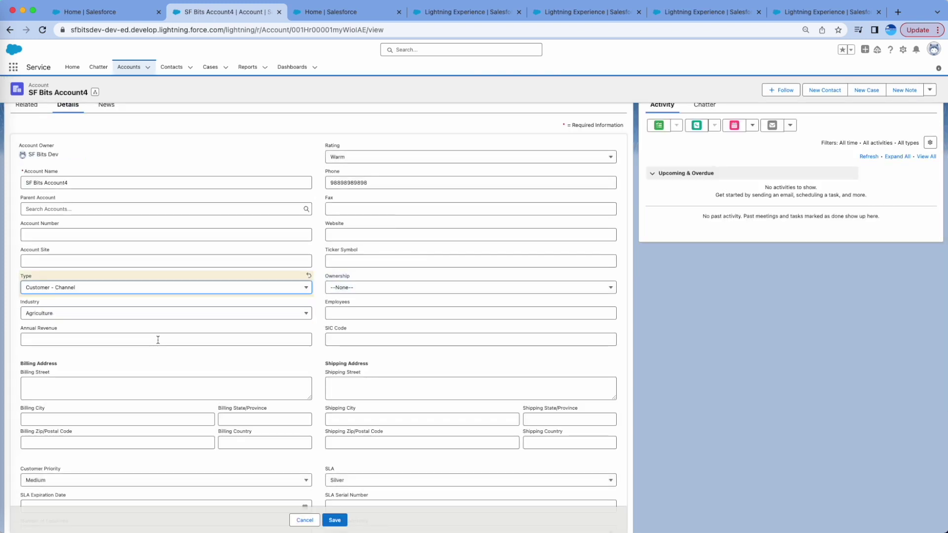
{"action": "left_click", "coordinate": [335, 521]}
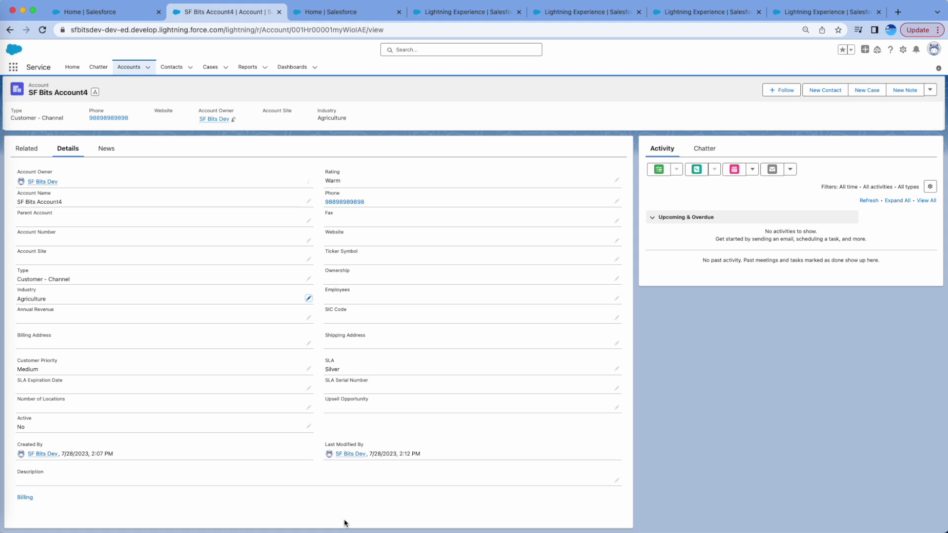
{"action": "key", "text": "super+grave"}
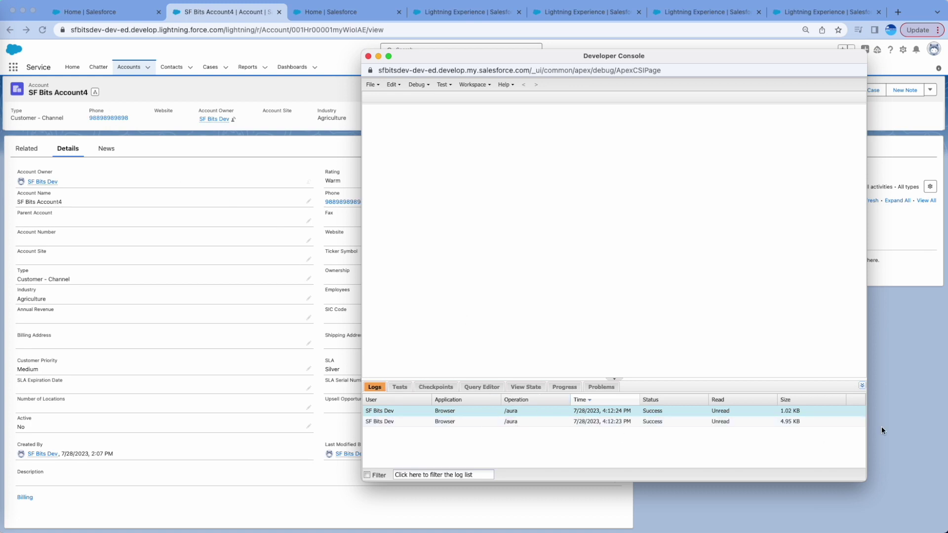
Open the 4:12:23 PM log and maximize the Developer Console to fill the screen.
{"action": "left_click", "coordinate": [807, 422]}
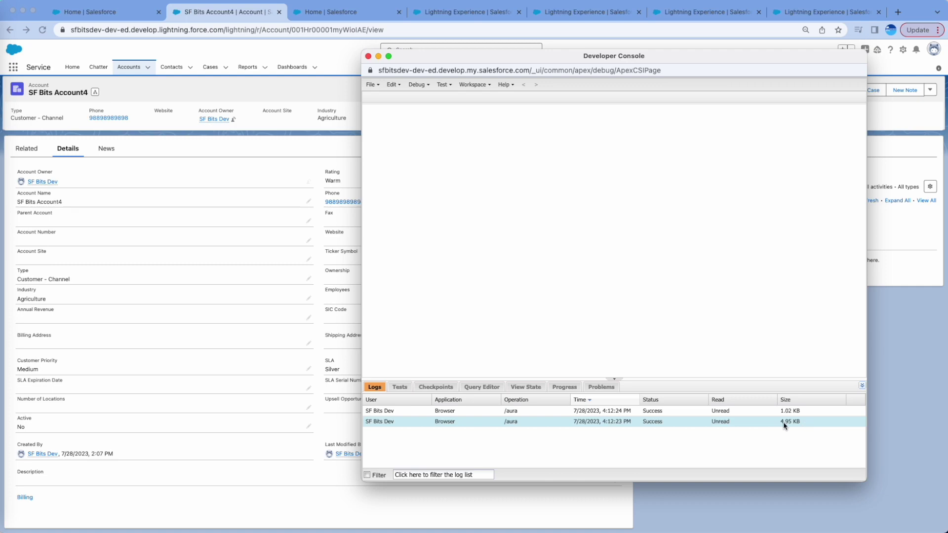
{"action": "double_click", "coordinate": [744, 421]}
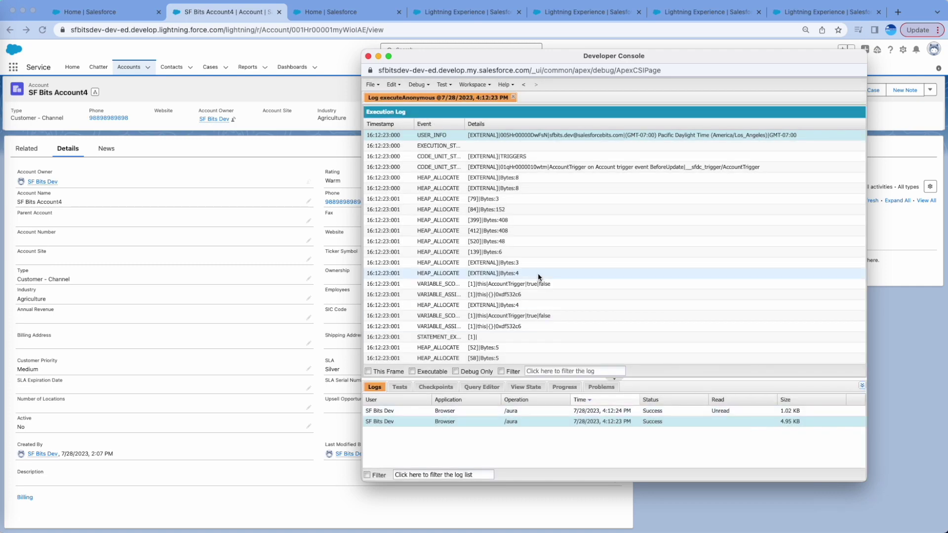
{"action": "double_click", "coordinate": [637, 56]}
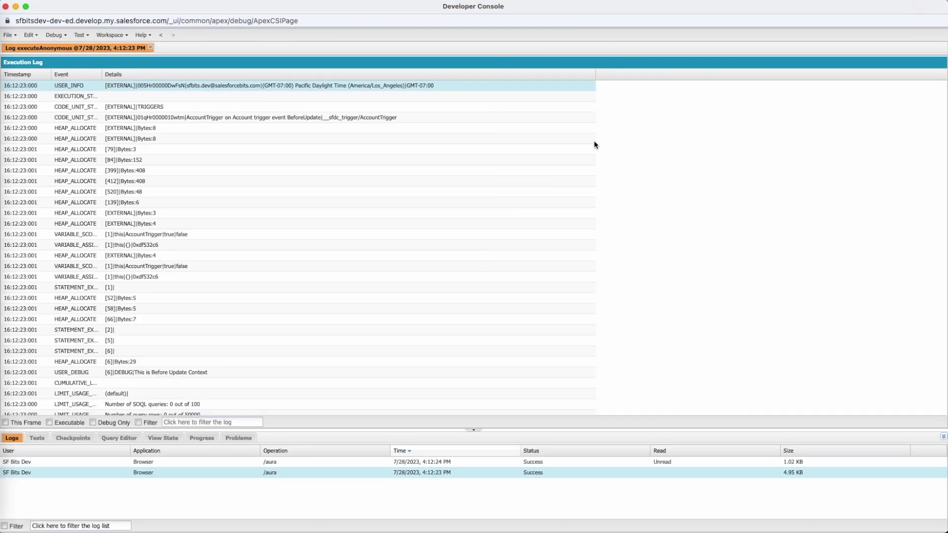
Inspect the USER_DEBUG line's full text reading 'This is Before Update Context'.
{"action": "scroll", "coordinate": [262, 262], "scroll_direction": "down", "scroll_amount": 9}
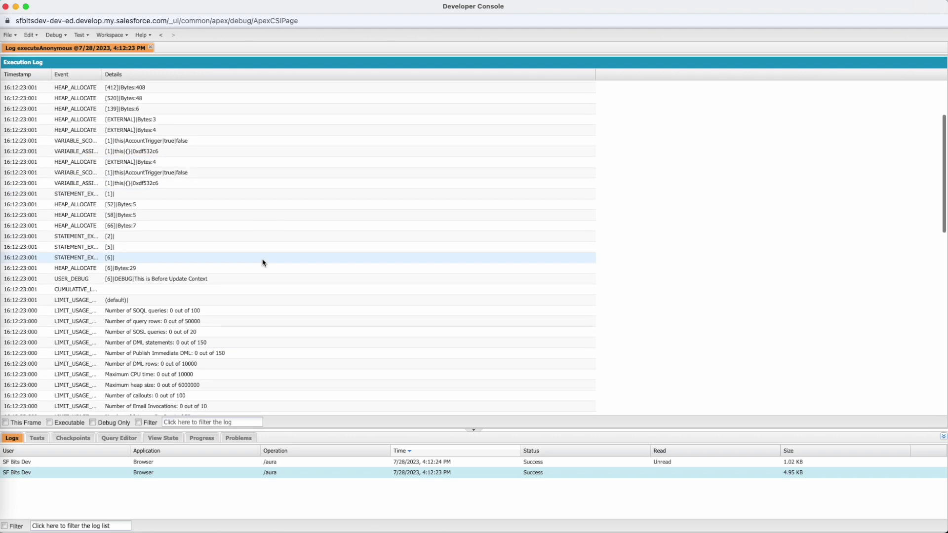
{"action": "double_click", "coordinate": [233, 216]}
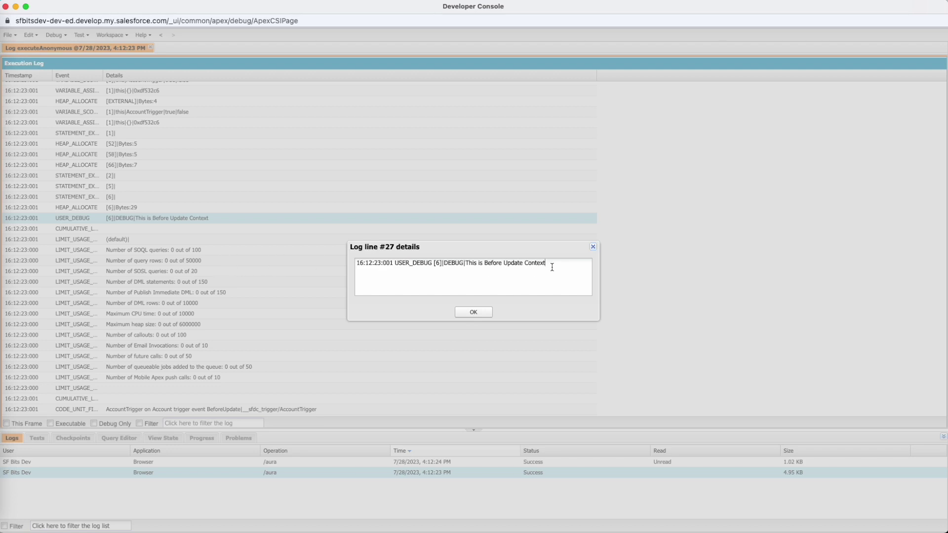
{"action": "left_click_drag", "start_coordinate": [548, 265], "coordinate": [275, 263]}
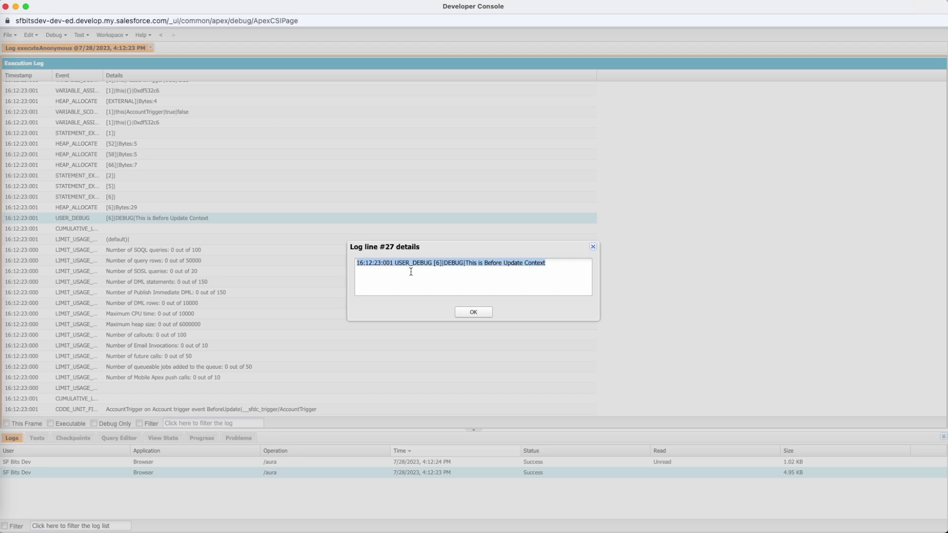
{"action": "left_click", "coordinate": [477, 314]}
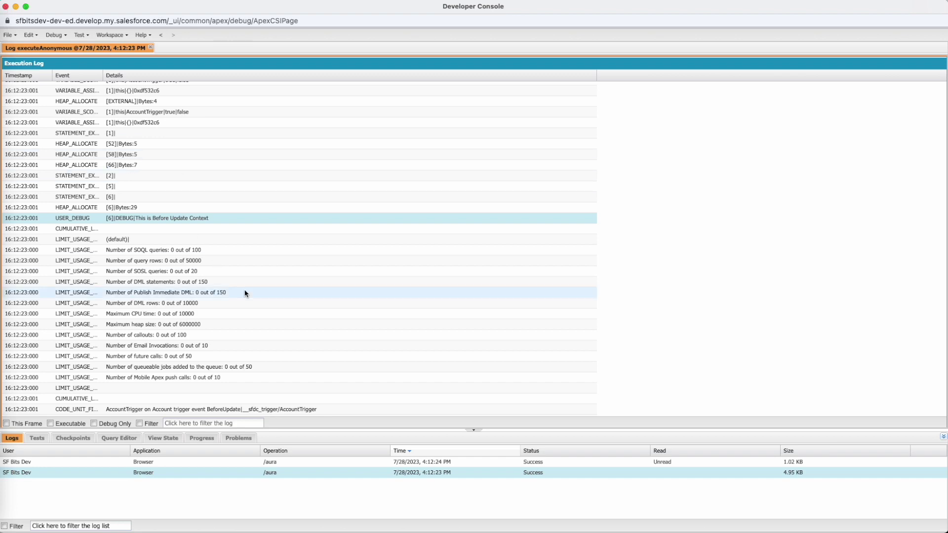
Close the 4.95 KB log tab and minimize the console to return to SF Bits Account4.
{"action": "scroll", "coordinate": [247, 294], "scroll_direction": "down", "scroll_amount": 1}
{"action": "scroll", "coordinate": [247, 293], "scroll_direction": "up", "scroll_amount": 6}
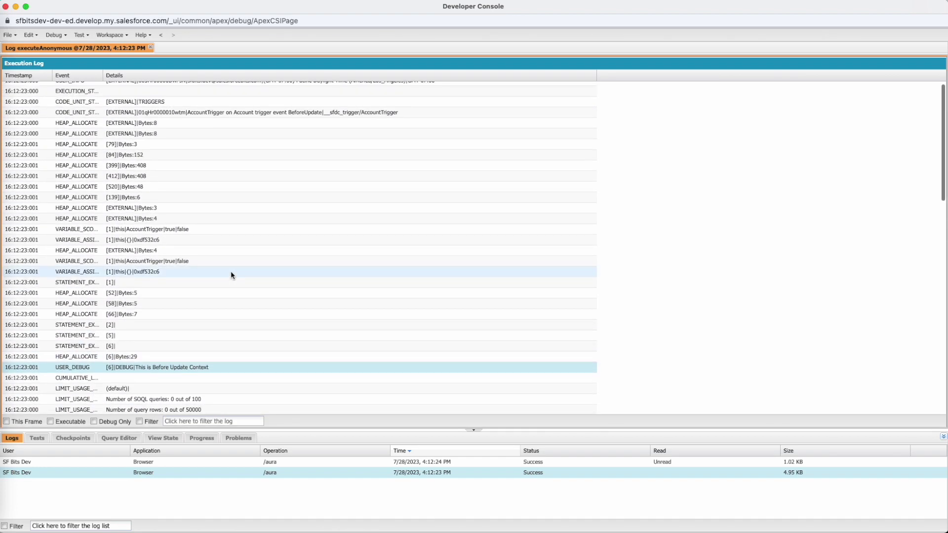
{"action": "scroll", "coordinate": [227, 288], "scroll_direction": "down", "scroll_amount": 1}
{"action": "scroll", "coordinate": [217, 282], "scroll_direction": "up", "scroll_amount": 2}
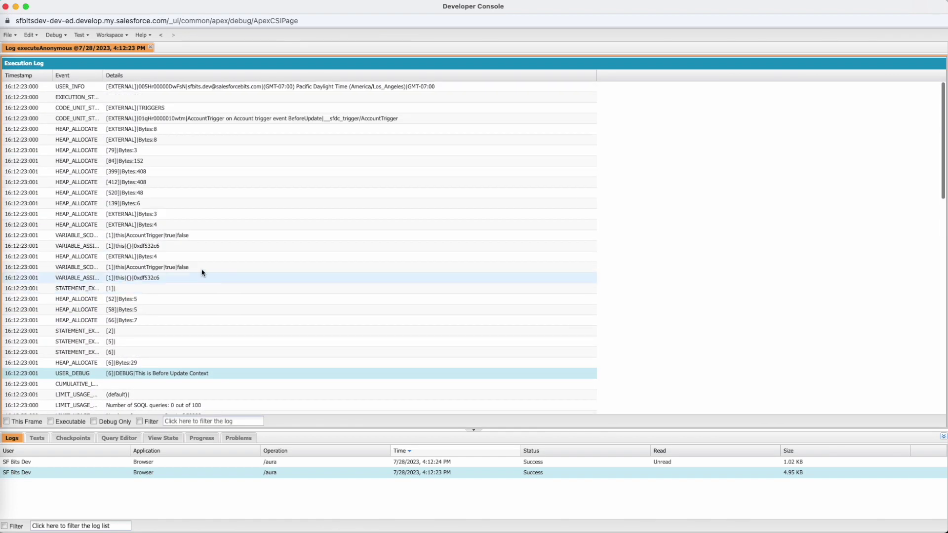
{"action": "scroll", "coordinate": [205, 274], "scroll_direction": "down", "scroll_amount": 10}
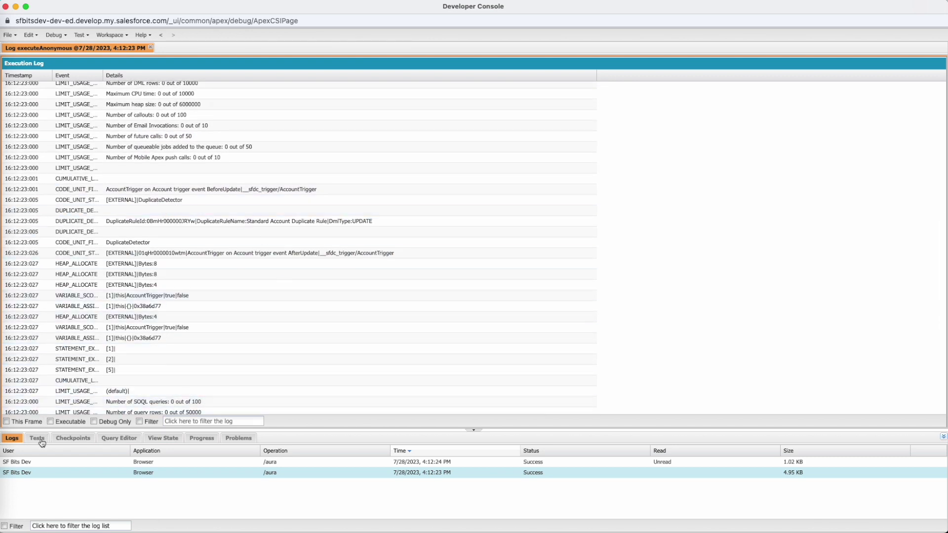
{"action": "mouse_move", "coordinate": [7, 444]}
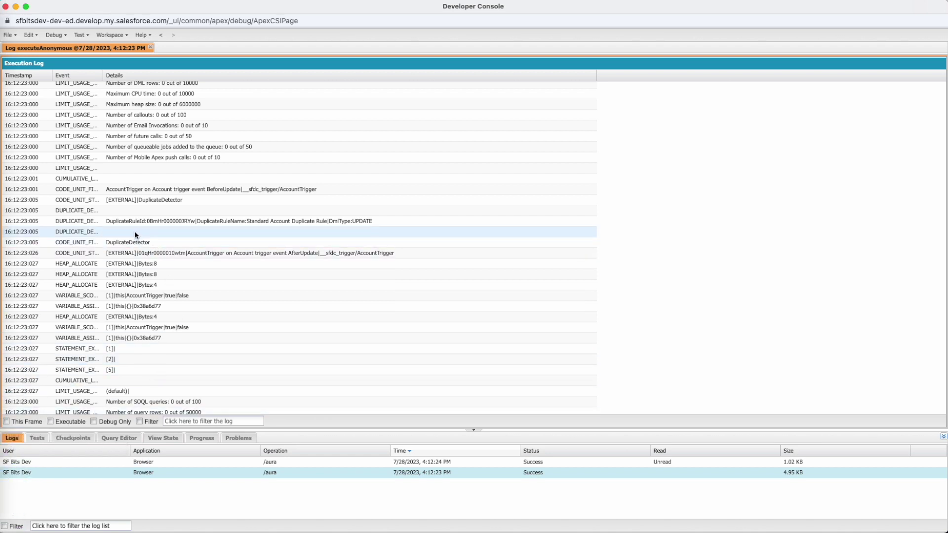
{"action": "scroll", "coordinate": [136, 203], "scroll_direction": "up", "scroll_amount": 3}
{"action": "scroll", "coordinate": [136, 203], "scroll_direction": "up", "scroll_amount": 10}
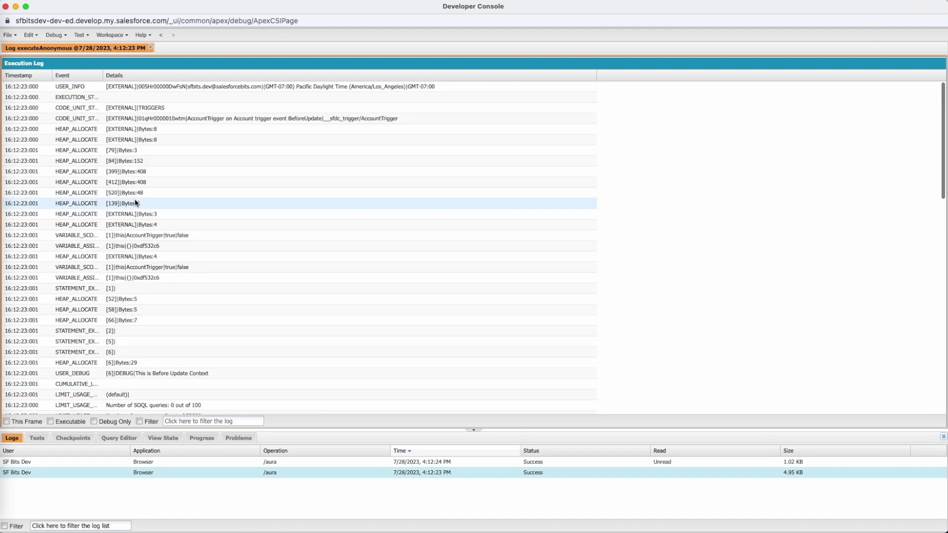
{"action": "left_click", "coordinate": [151, 48]}
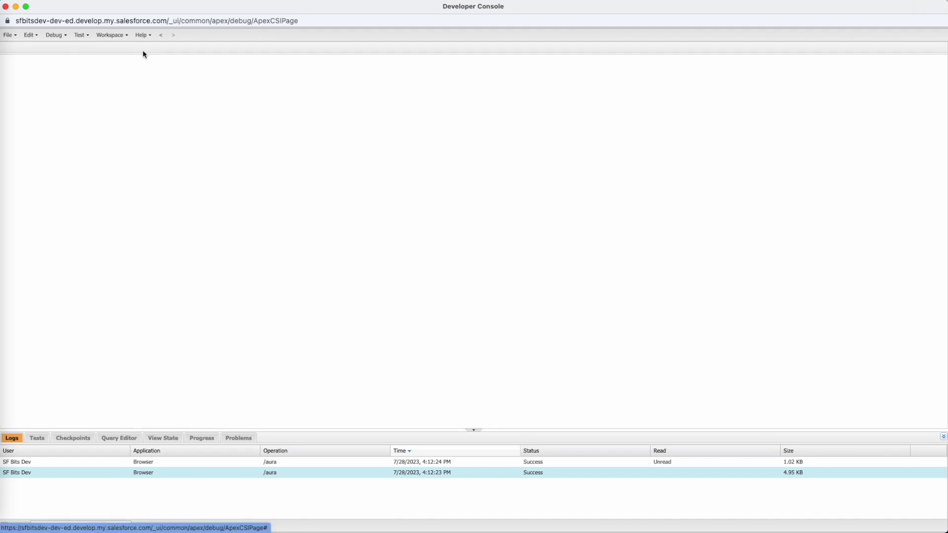
{"action": "left_click", "coordinate": [17, 9]}
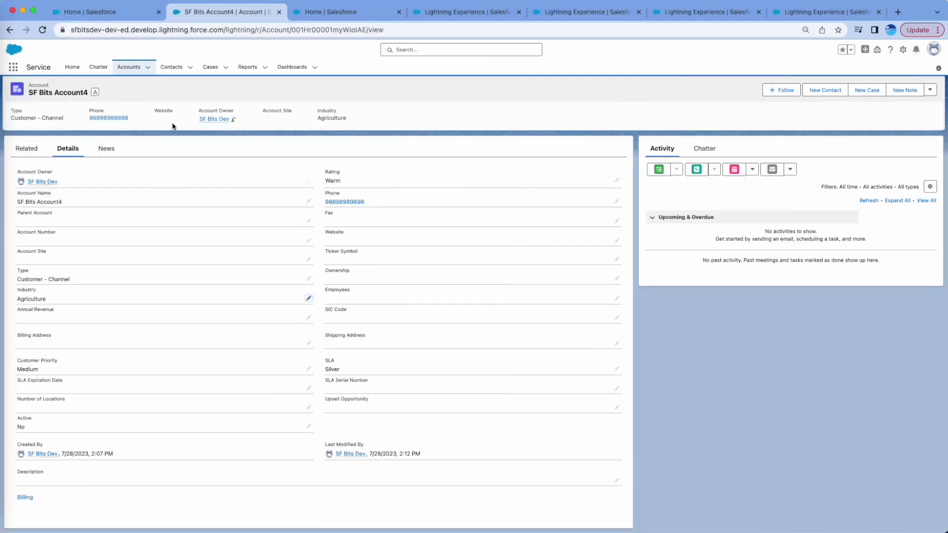